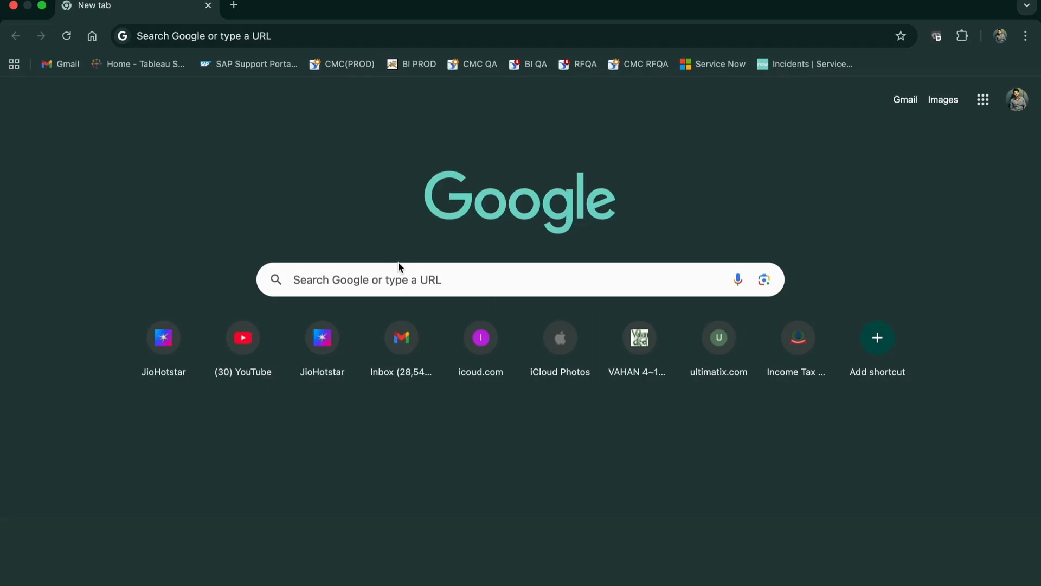
Search Google for tableau desktop download and open the Download Tableau Desktop trial page, reviewing its form.
click(182, 43)
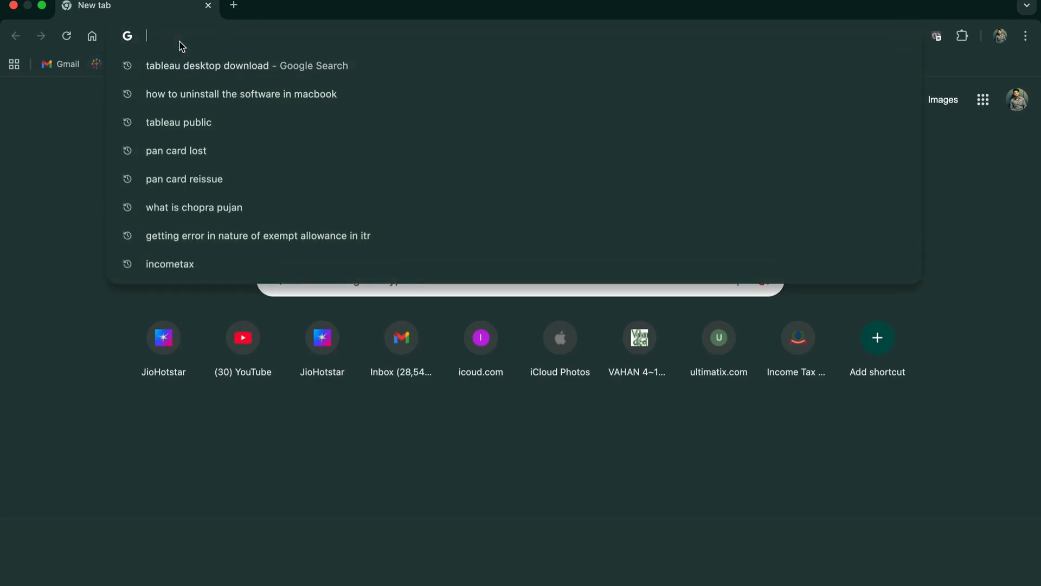
click(179, 66)
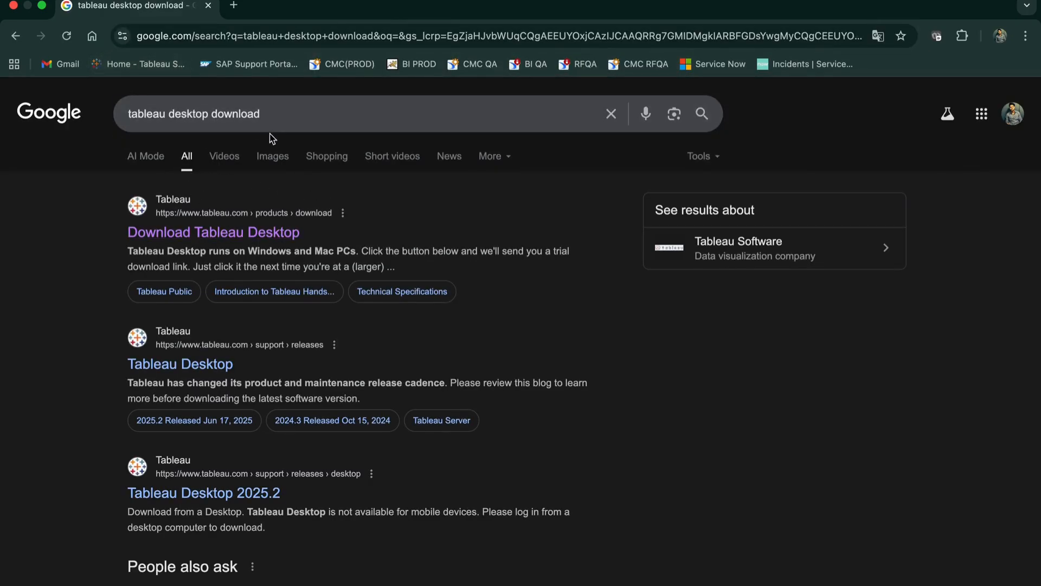
click(185, 240)
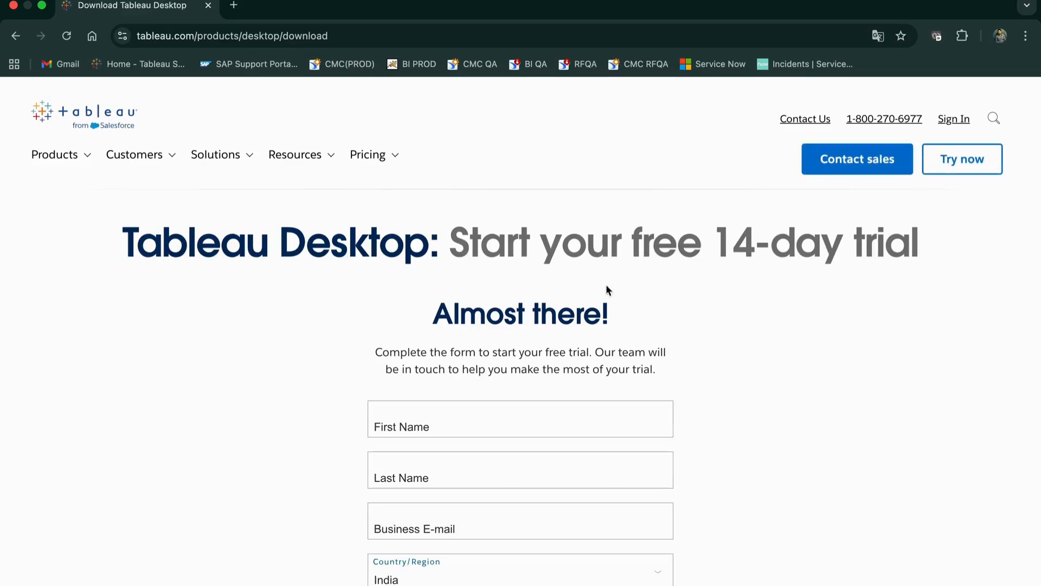
scroll(605, 344, down, 3)
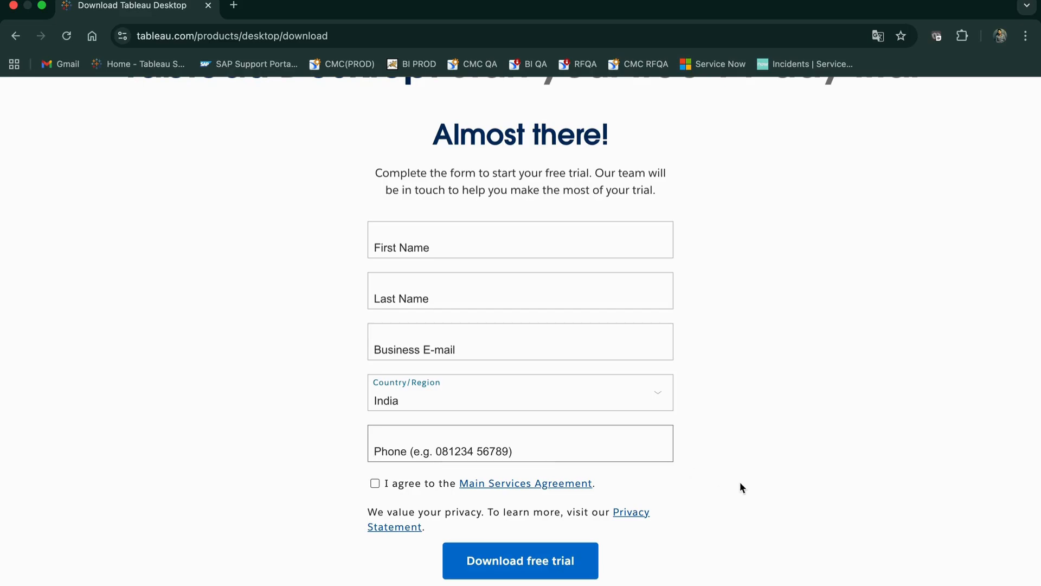
scroll(782, 428, up, 1)
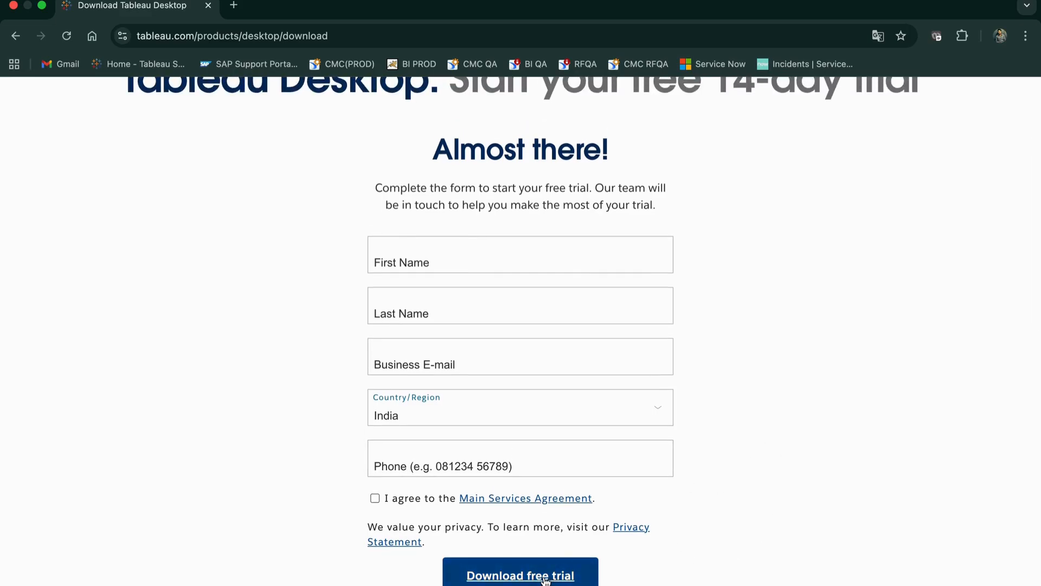
scroll(738, 431, up, 3)
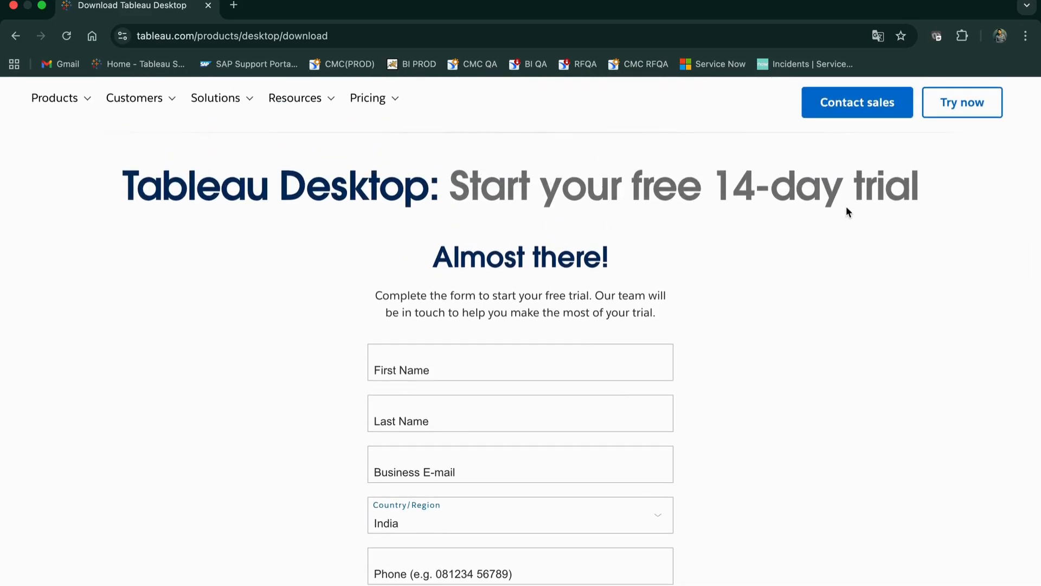
In a new tab, search for tableau for students and open the Tableau for Students page.
click(234, 5)
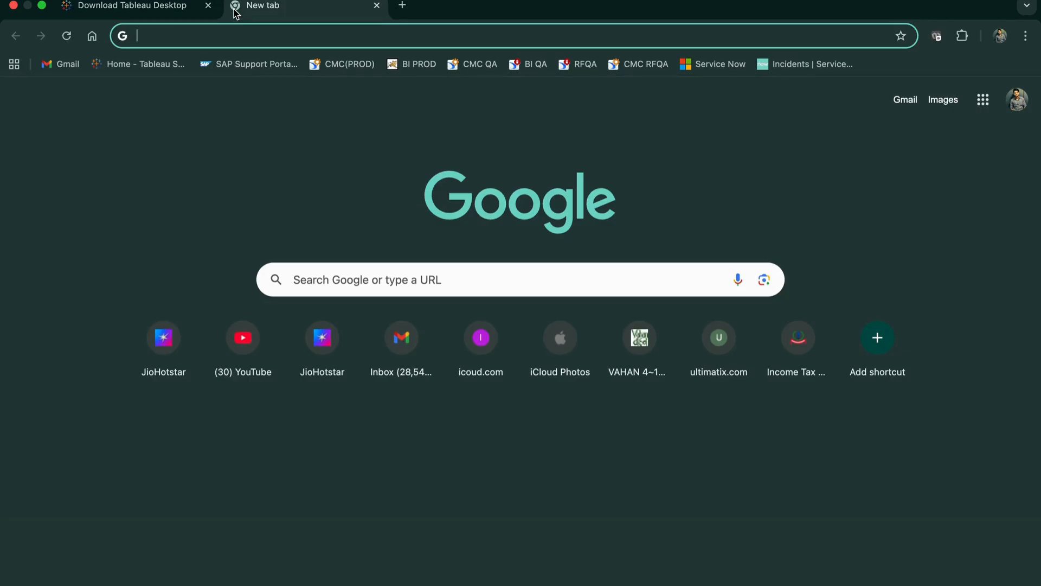
text(tableau)
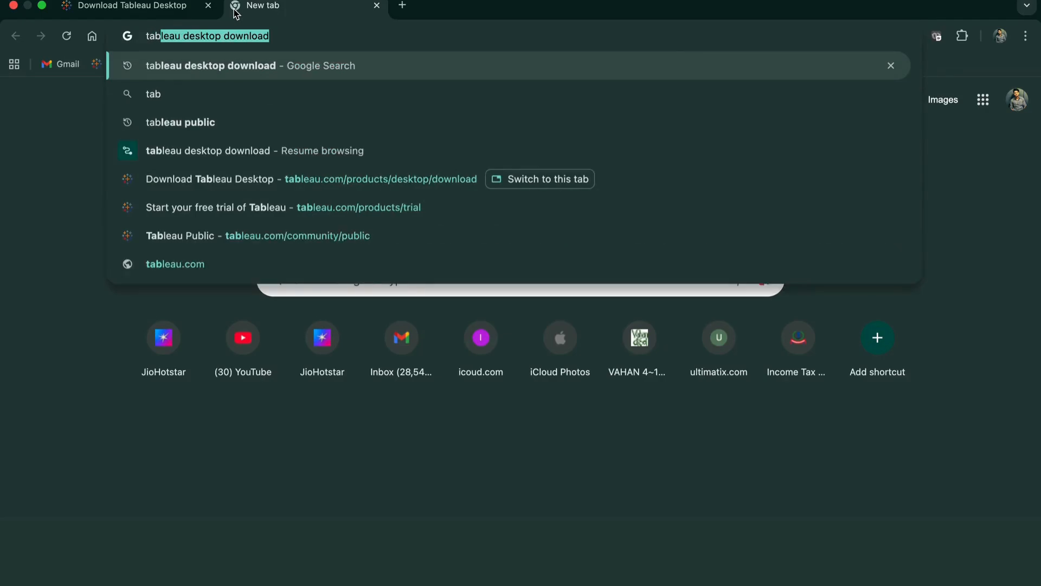
text( for stiud)
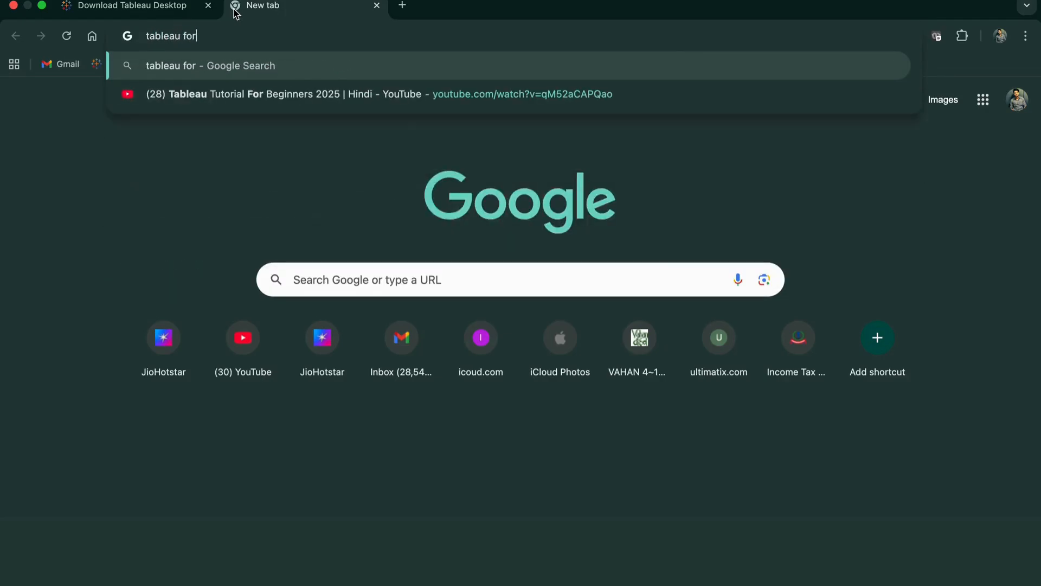
key(BackSpace)
key(BackSpace)
key(BackSpace)
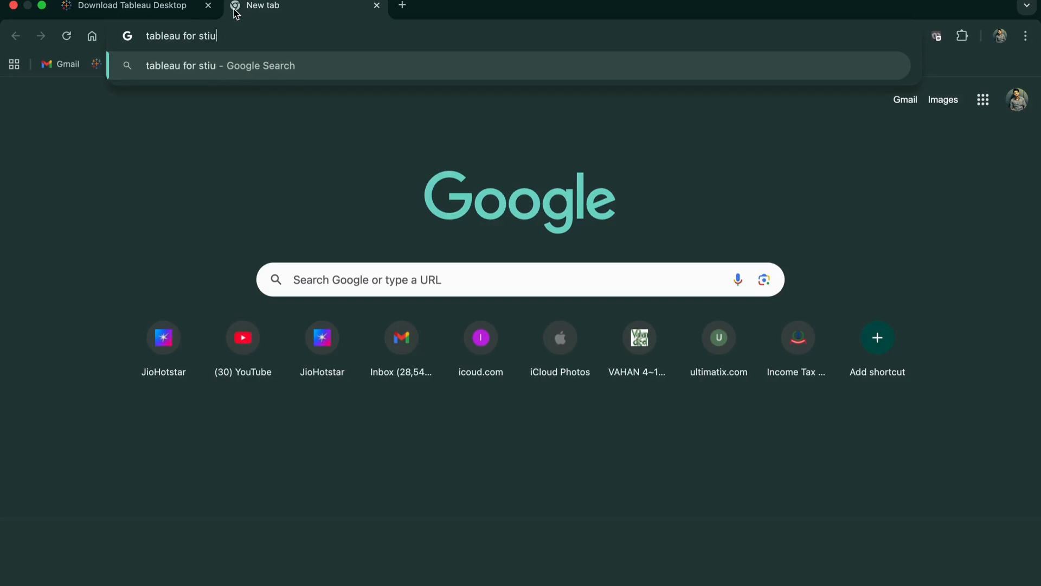
text(udents)
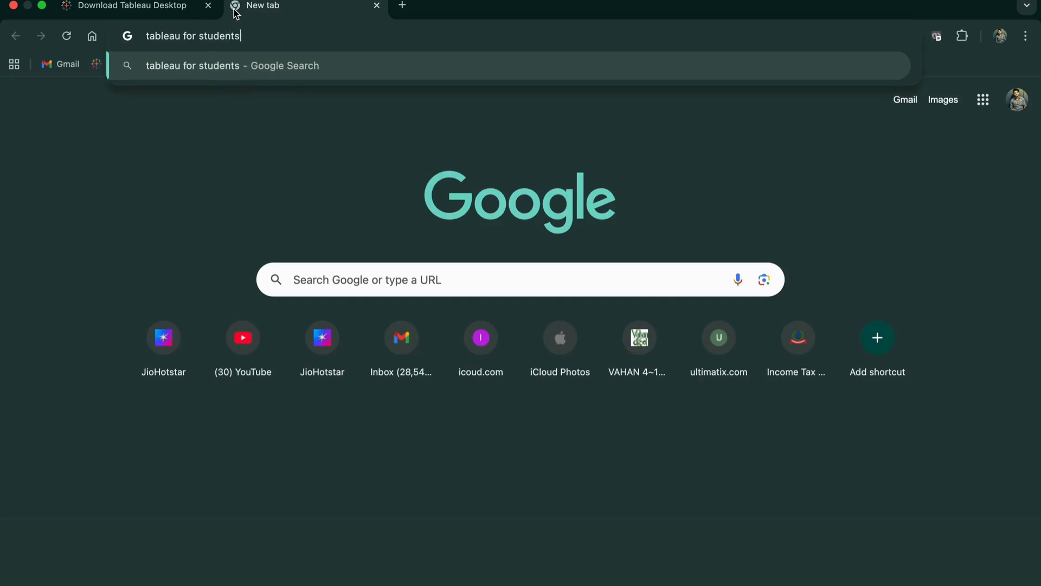
key(Return)
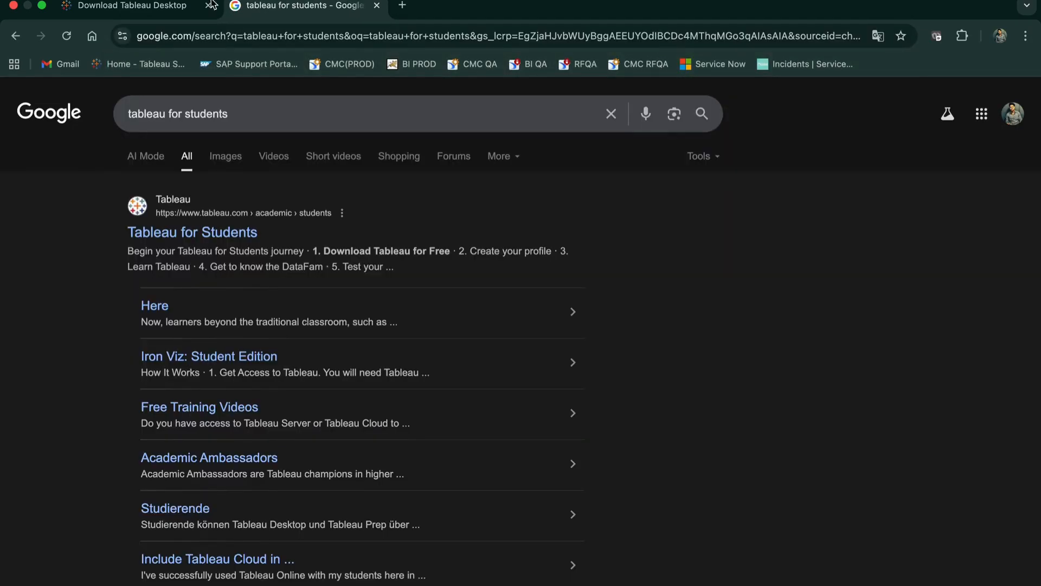
click(174, 239)
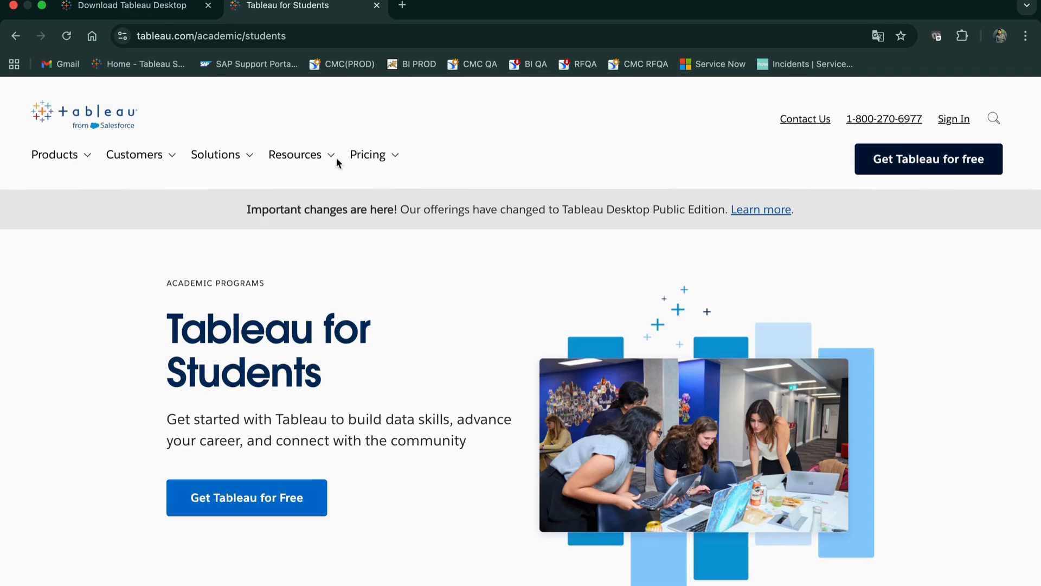
In another new tab, search Google for tabelau public download.
click(402, 5)
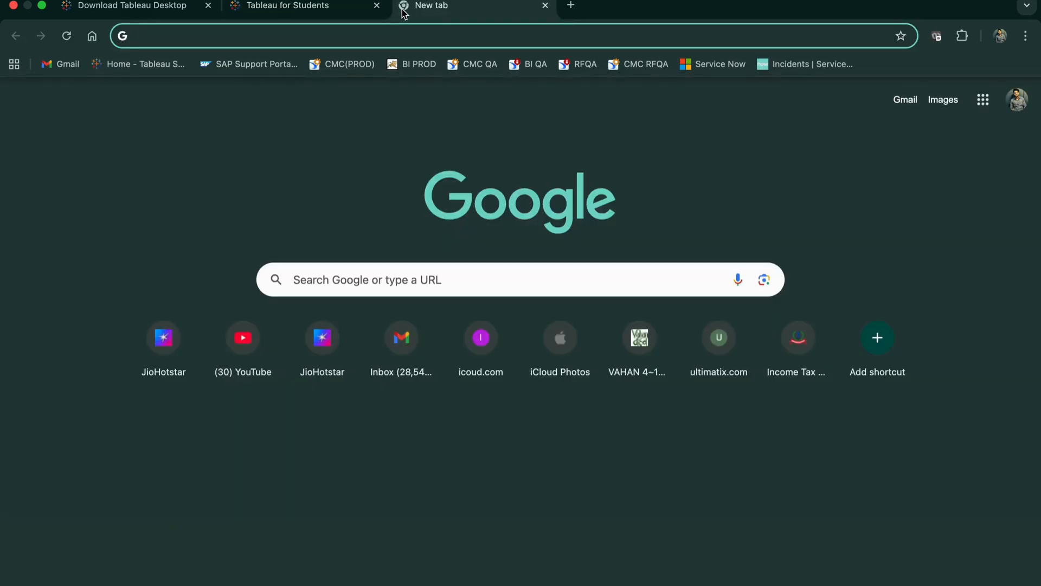
text(tabela)
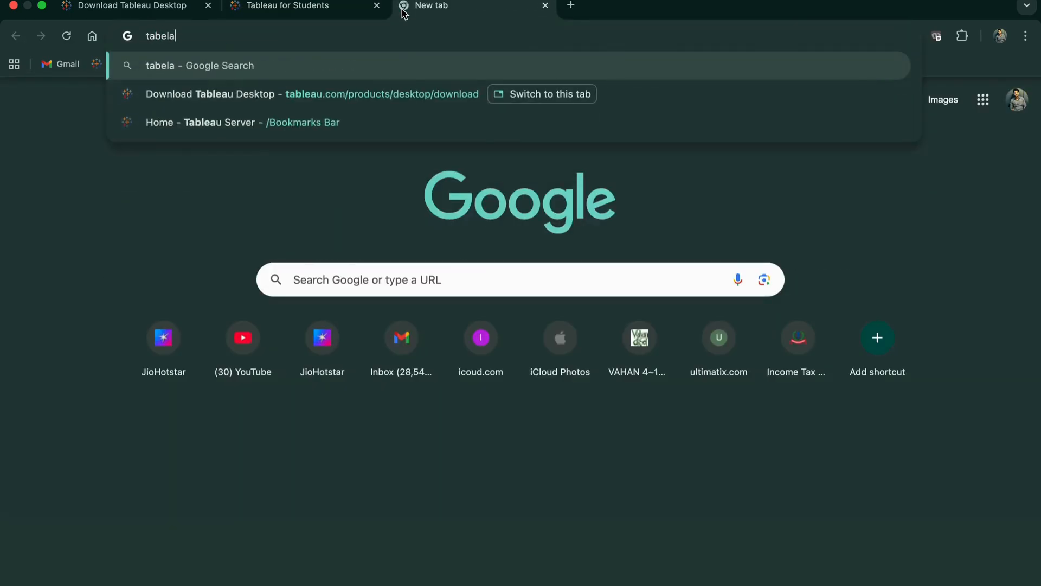
text(u public)
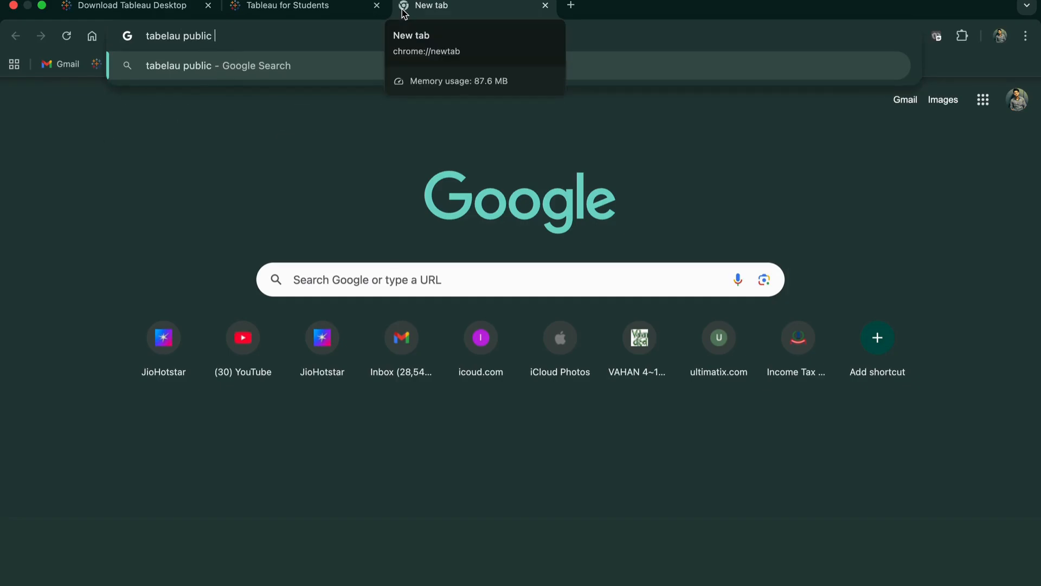
text( download)
key(Return)
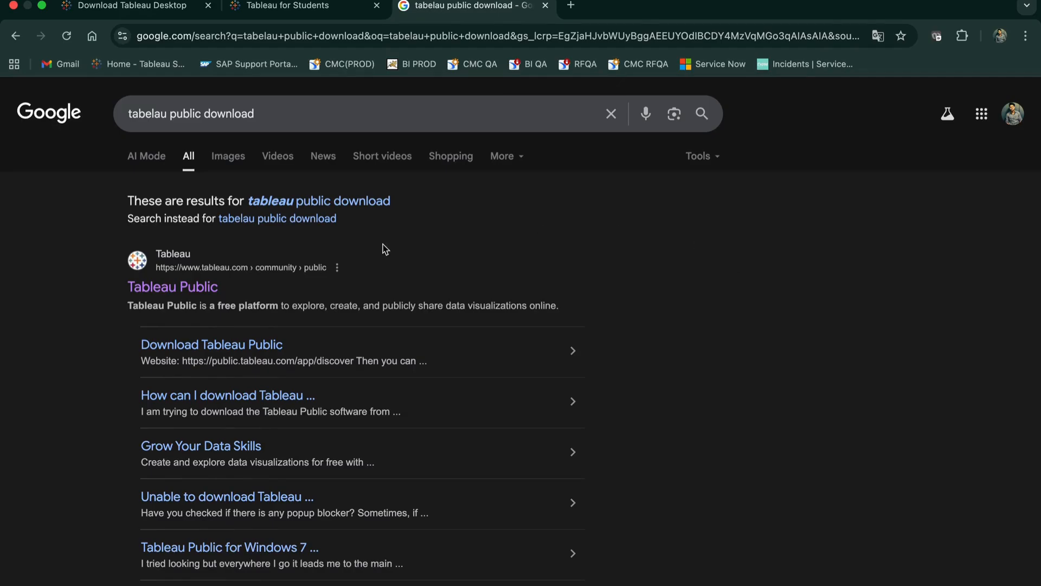
Switch to the Tableau Public desktop application.
key(super+Tab)
key(super+Tab)
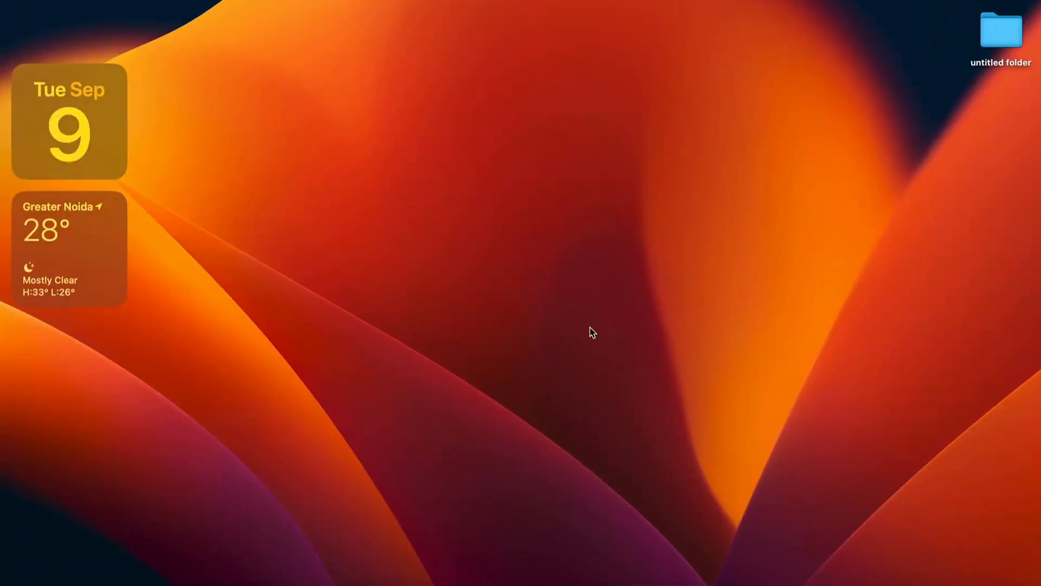
click(736, 584)
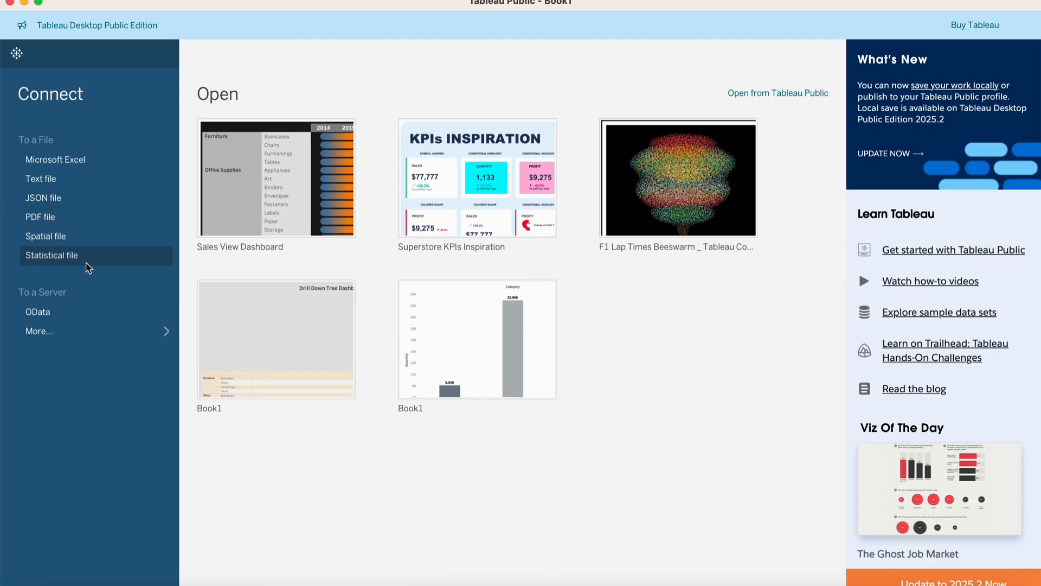
click(95, 332)
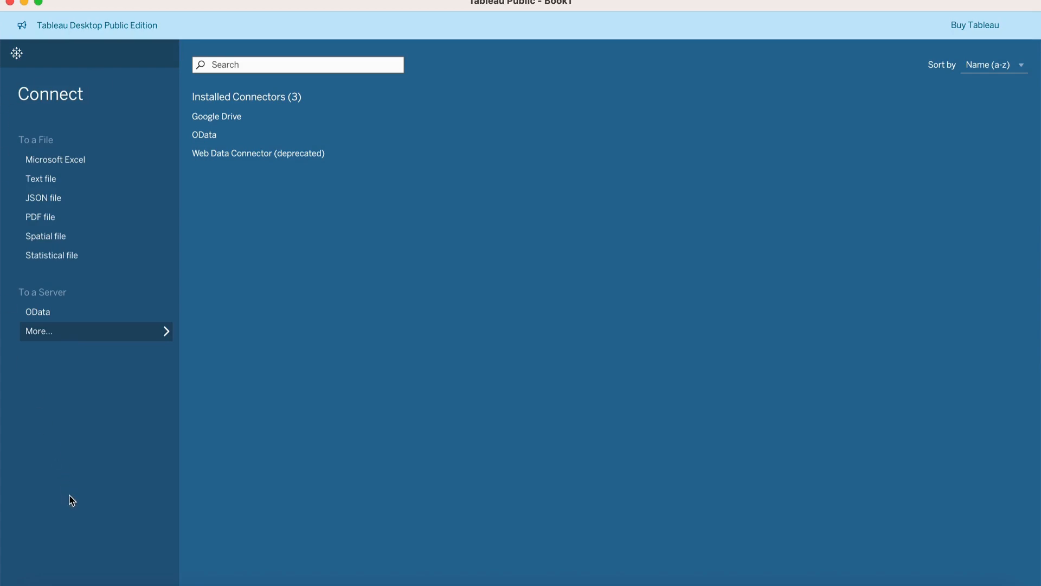
click(133, 340)
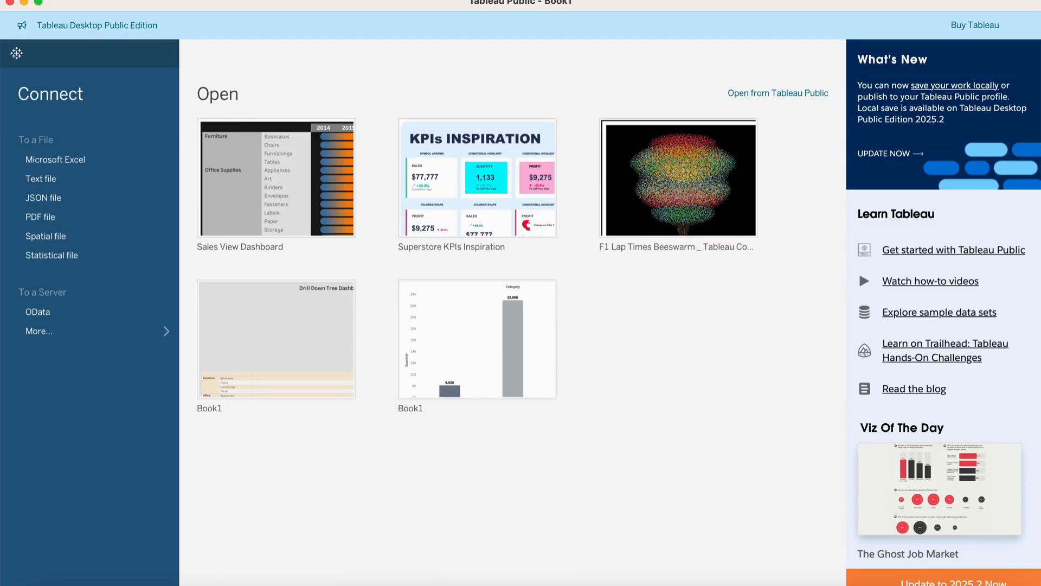
click(123, 0)
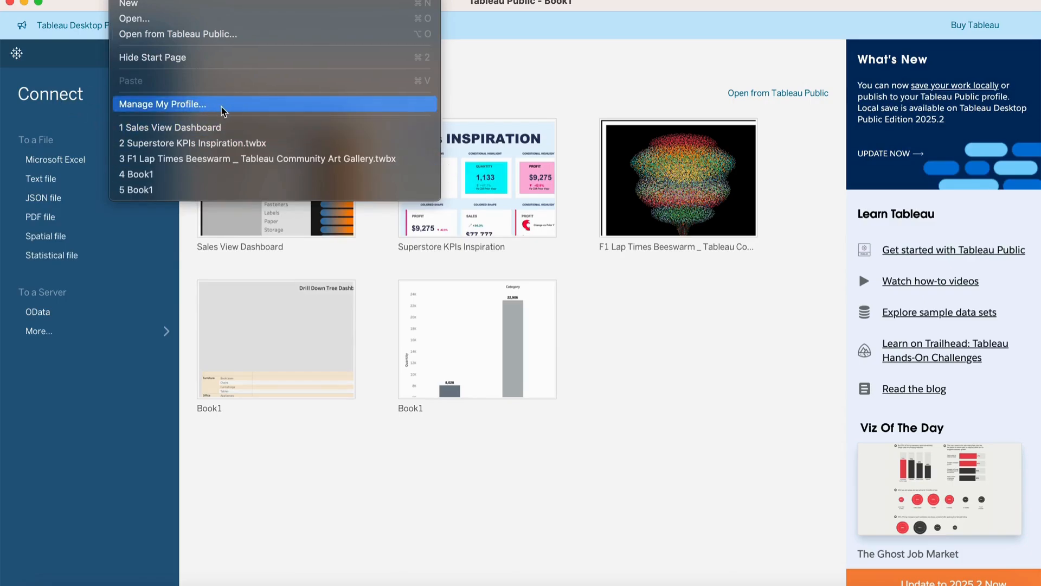
click(205, 107)
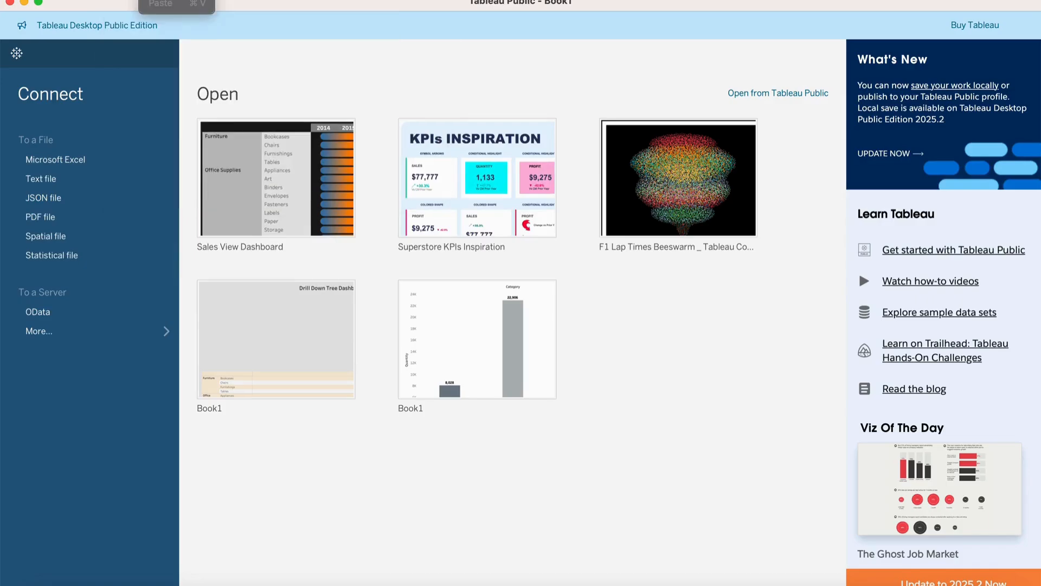
mouse_move(189, 0)
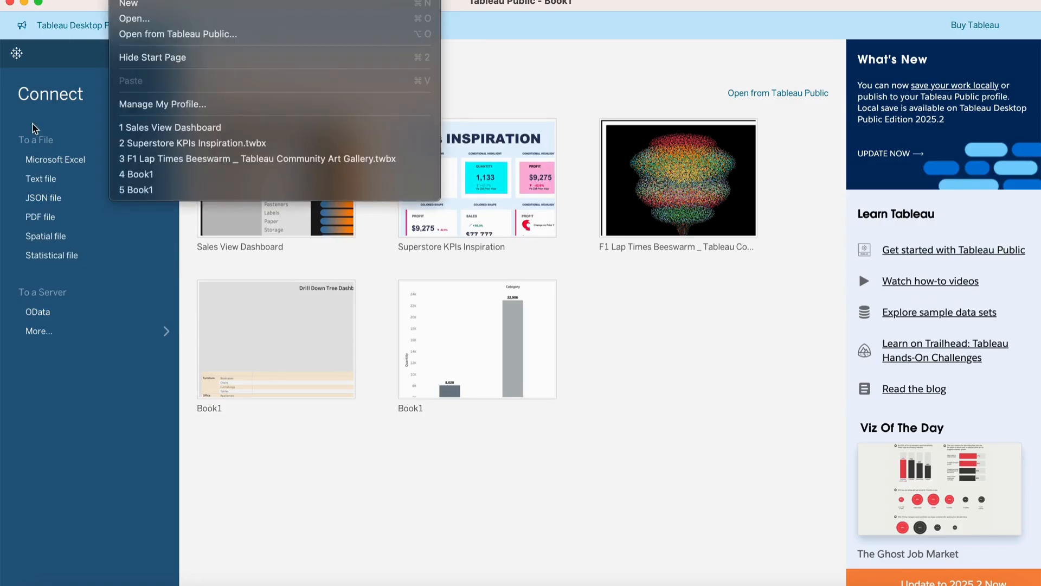
click(69, 423)
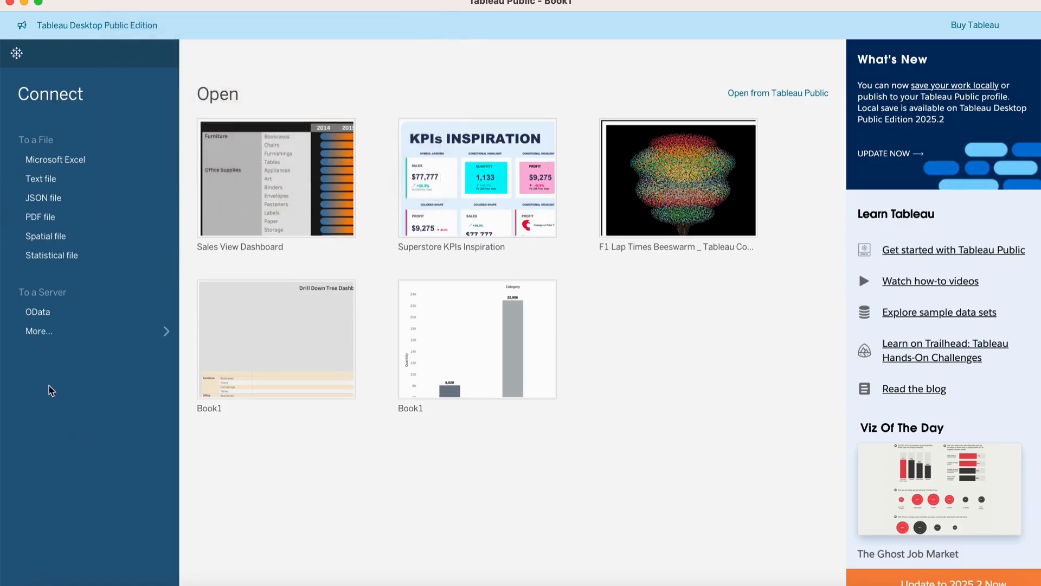
Connect to a Microsoft Excel file and open the netflix_titles workbook from Documents.
click(82, 157)
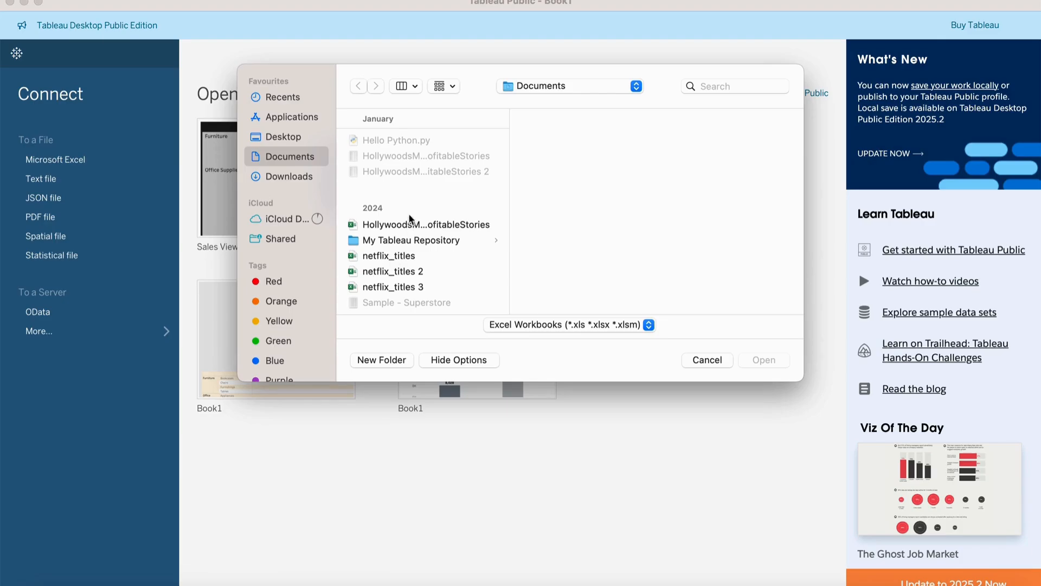
click(389, 261)
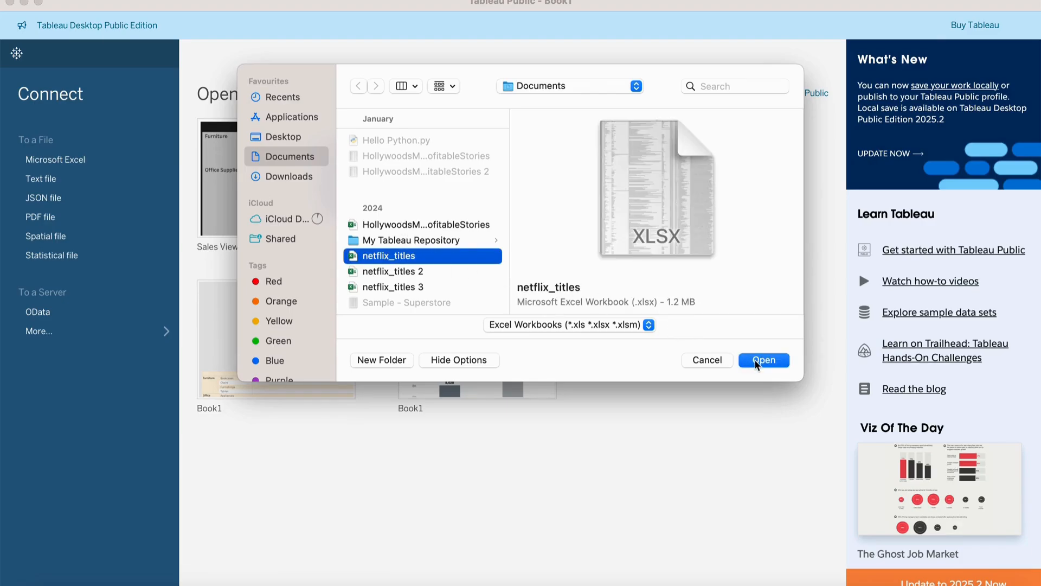
click(758, 365)
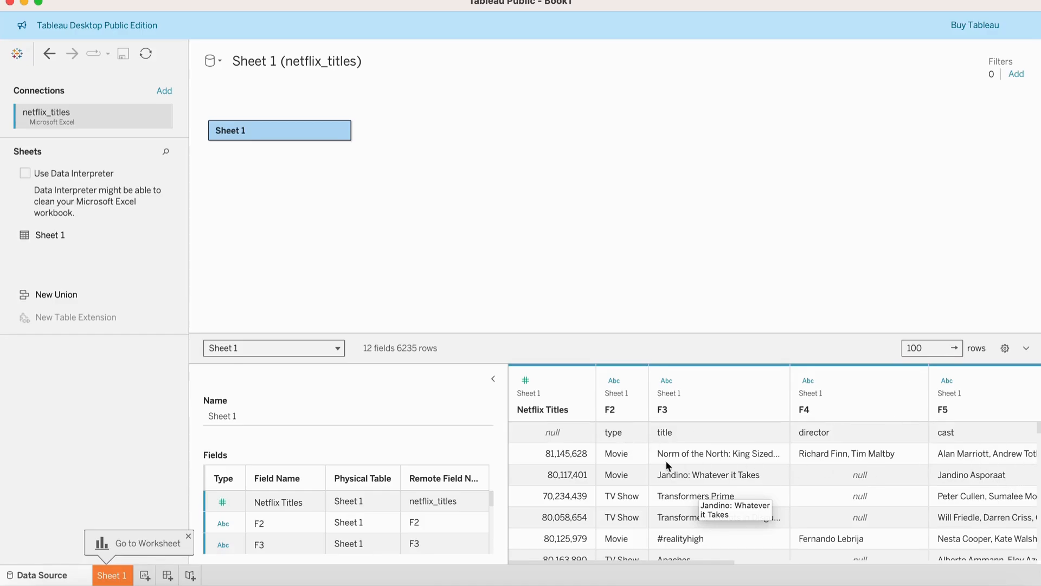
Collapse the table details panel and browse the data grid's columns.
click(493, 378)
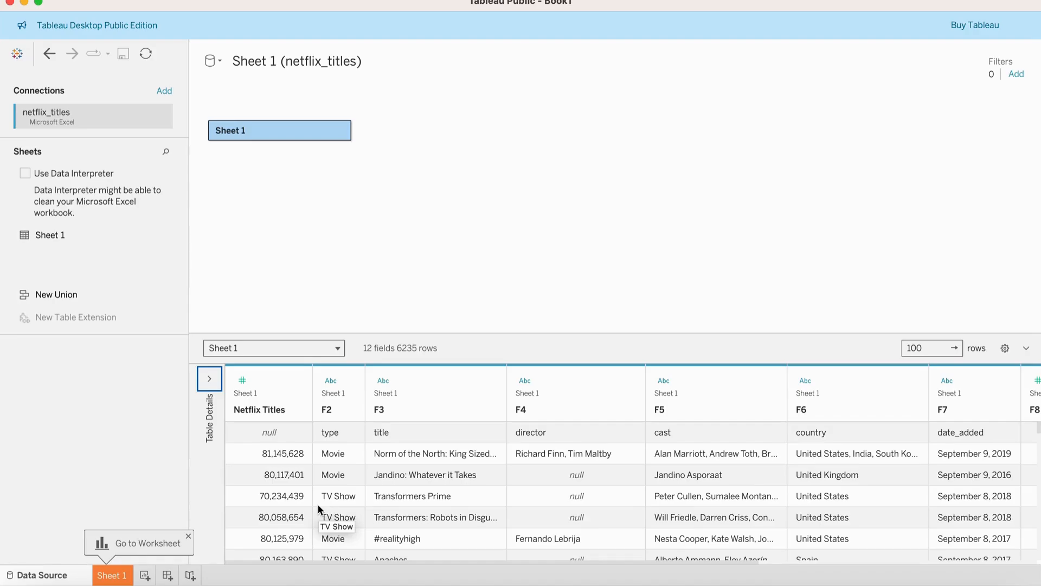
scroll(604, 486, right, 10)
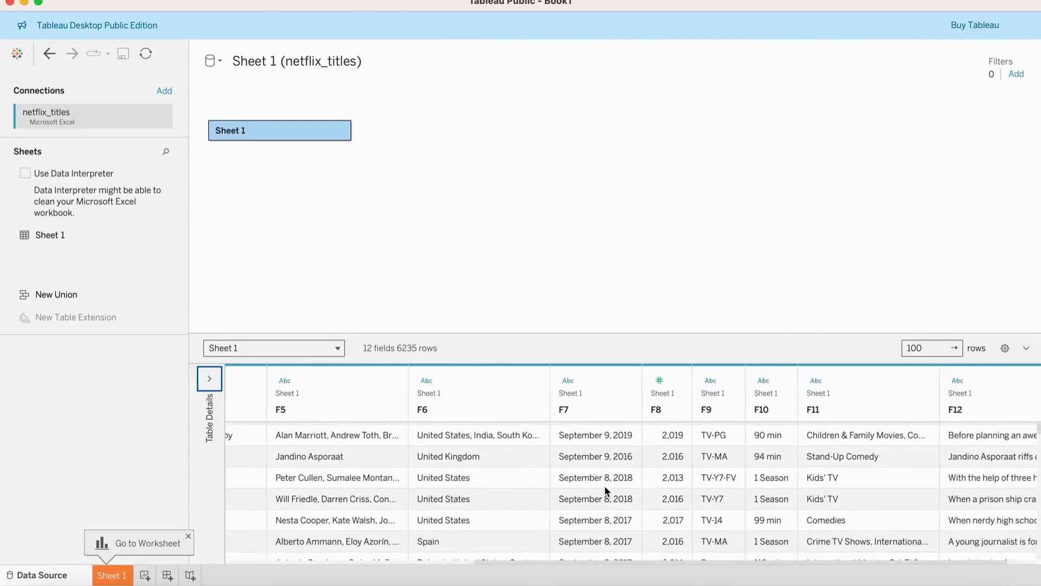
scroll(606, 490, left, 10)
scroll(606, 490, up, 1)
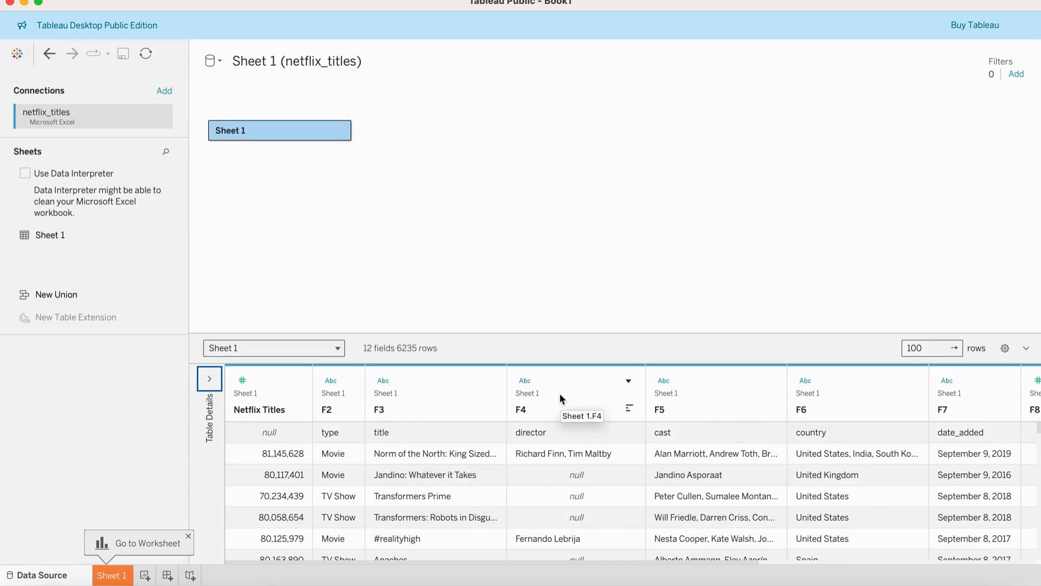
Open the field description for the Netflix Titles column and close it.
click(295, 381)
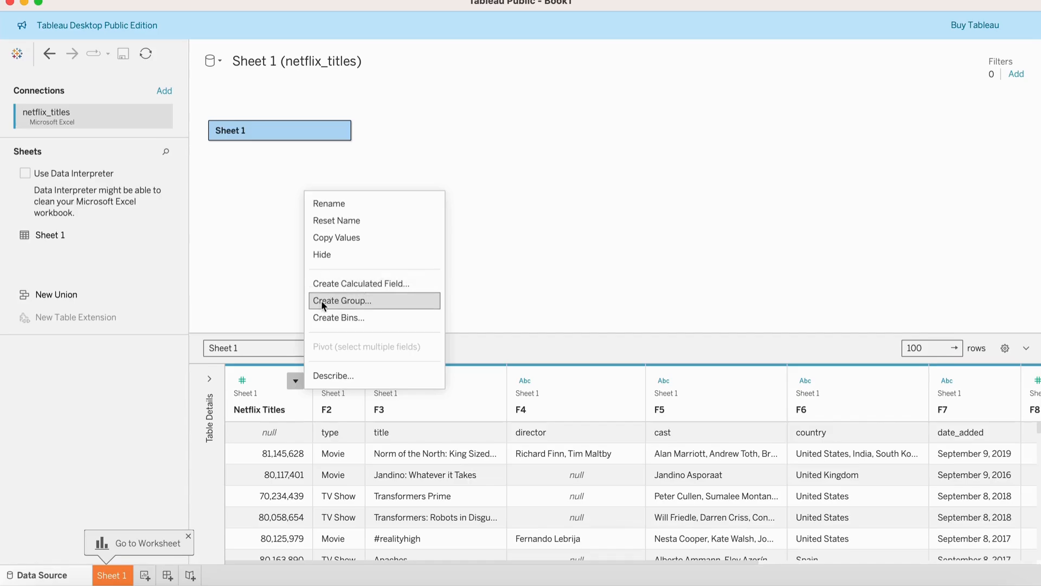
click(328, 377)
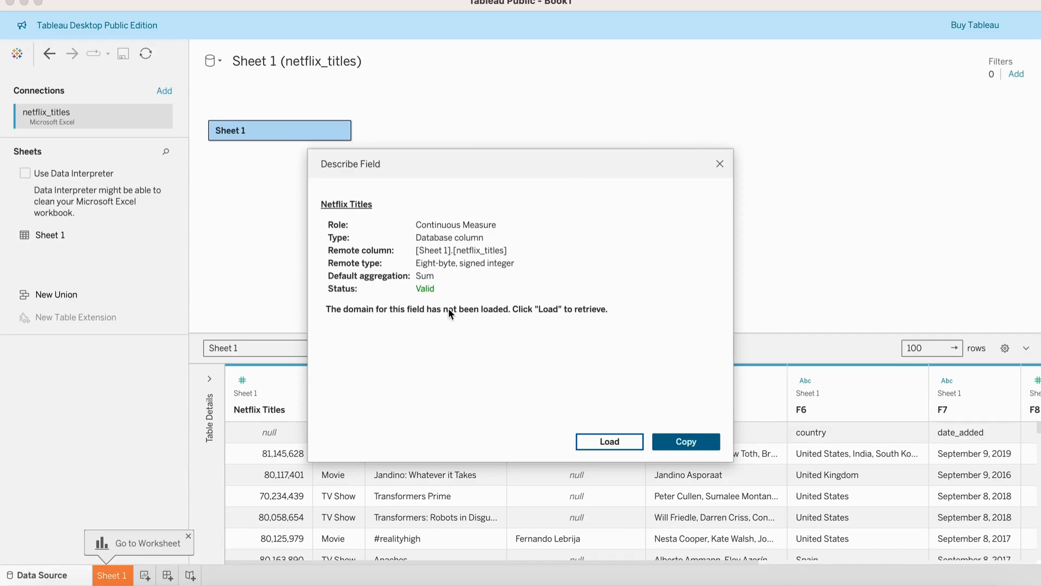
click(720, 164)
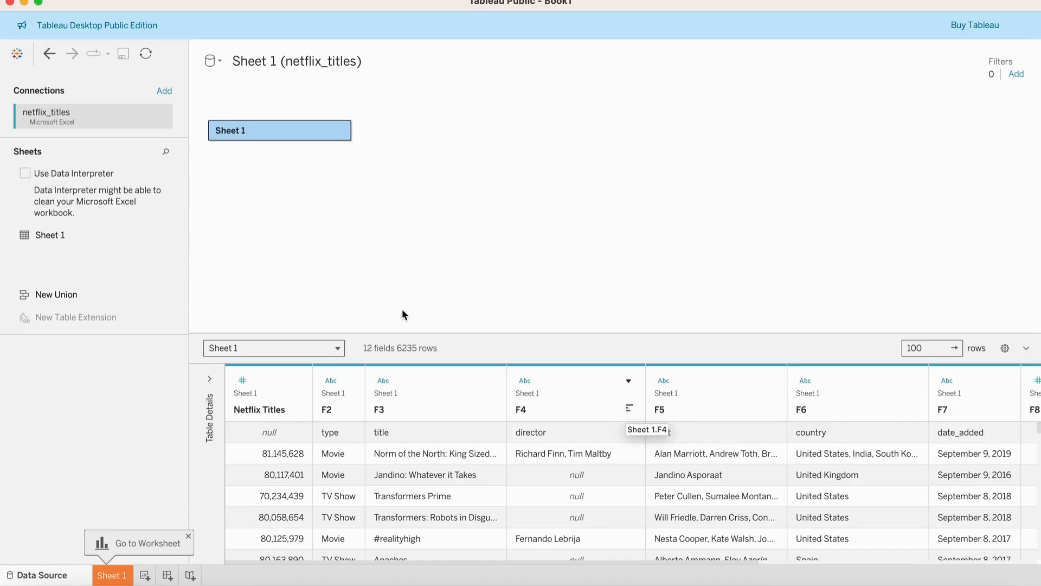
Set the data preview row count to 1000.
click(927, 347)
text(0)
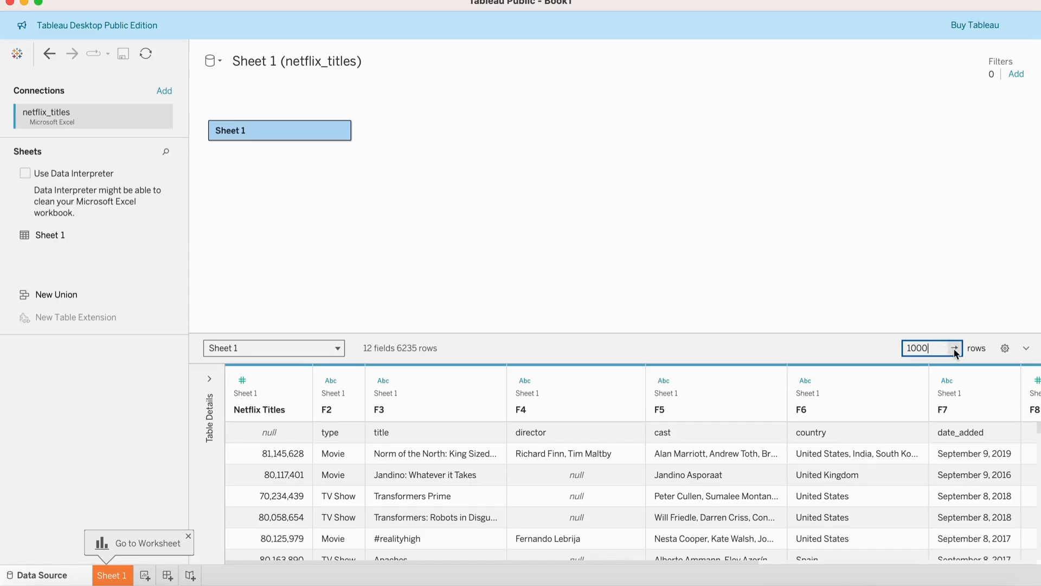
Apply the 1000-row data preview and scroll through the grid rows.
click(955, 350)
scroll(621, 488, down, 10)
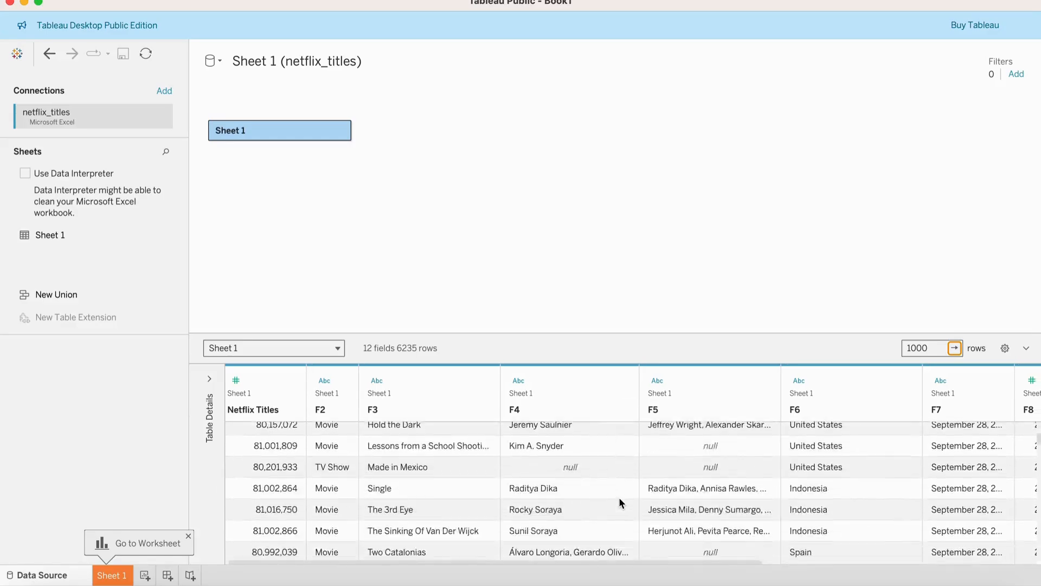
scroll(621, 502, up, 10)
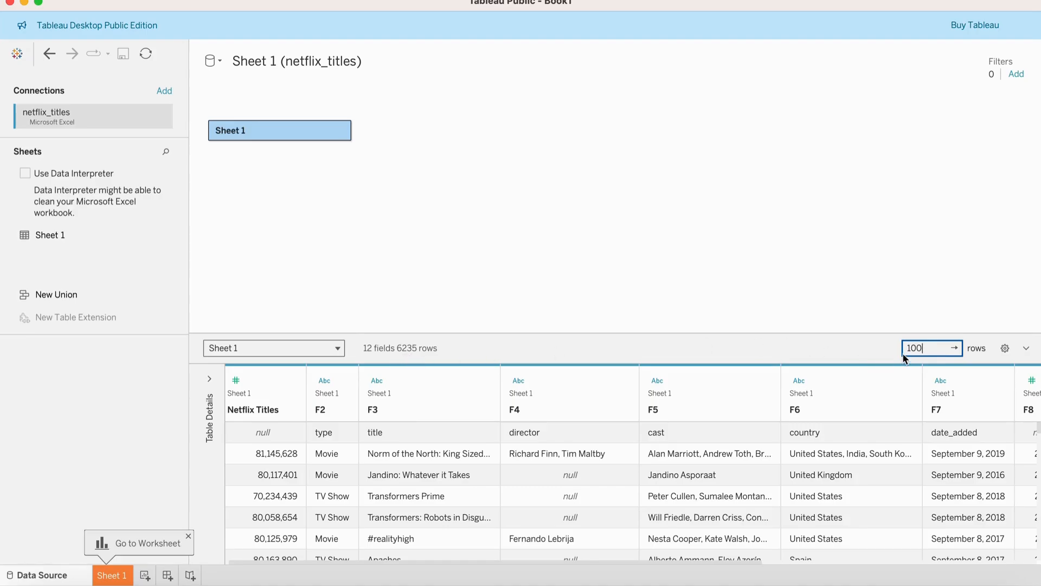
Set the data preview row count to 100 and open the grid's settings options without changing them.
click(957, 349)
click(1004, 349)
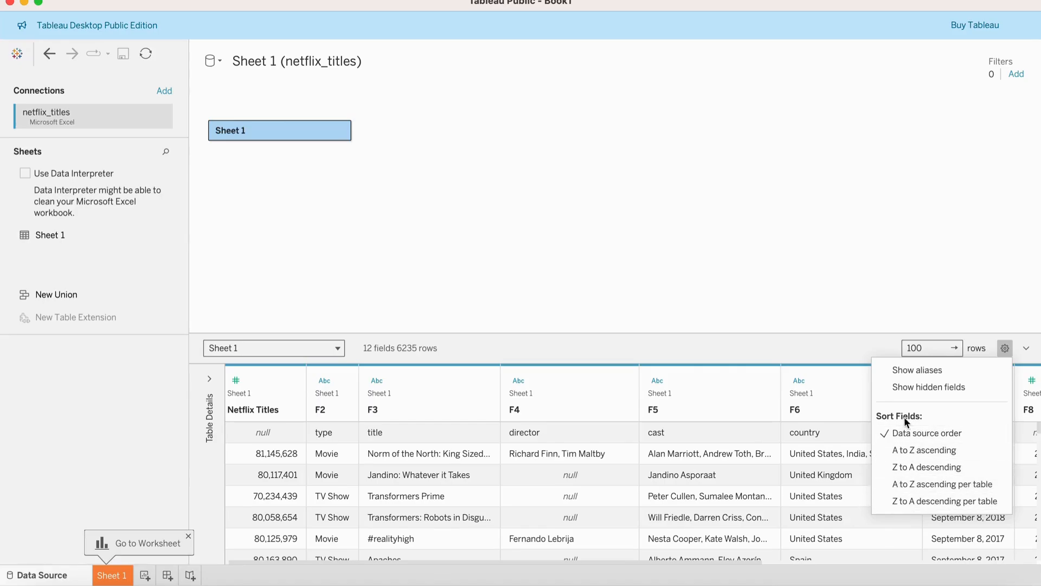
click(1025, 348)
click(1026, 525)
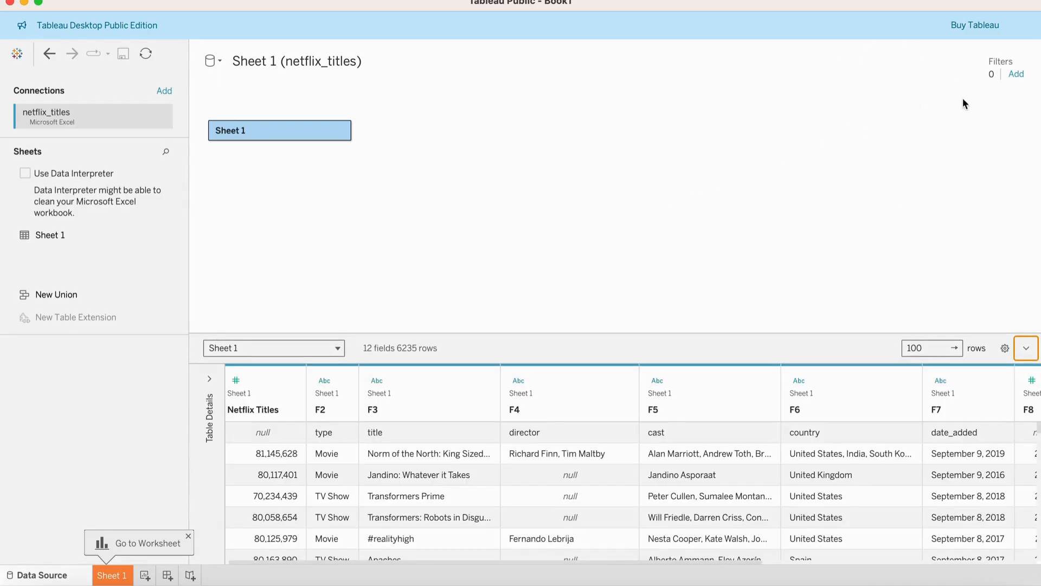
Add a data source filter on field F2 that keeps only Movie, and scroll through the filtered rows.
click(1018, 76)
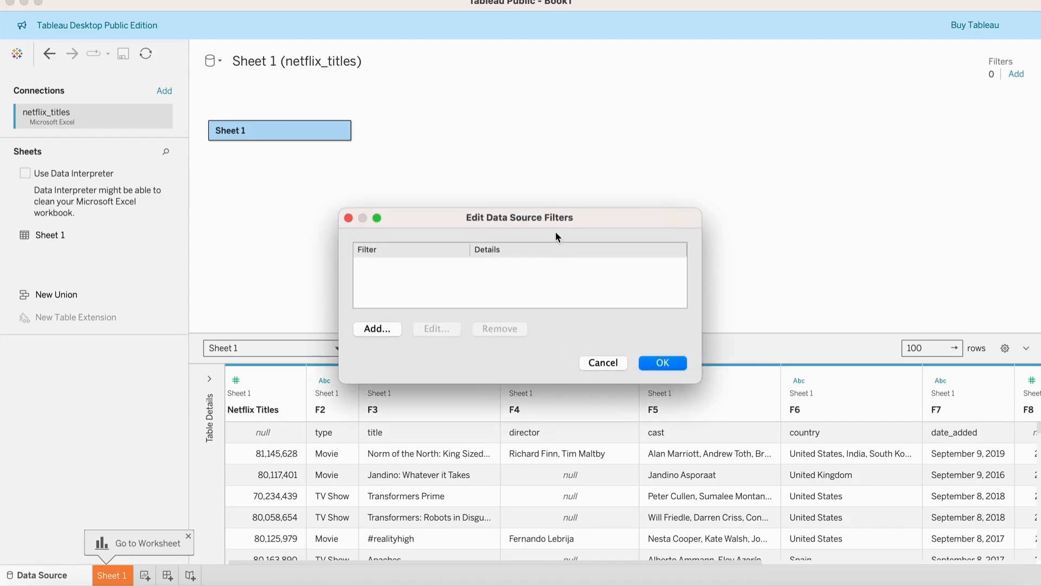
click(381, 328)
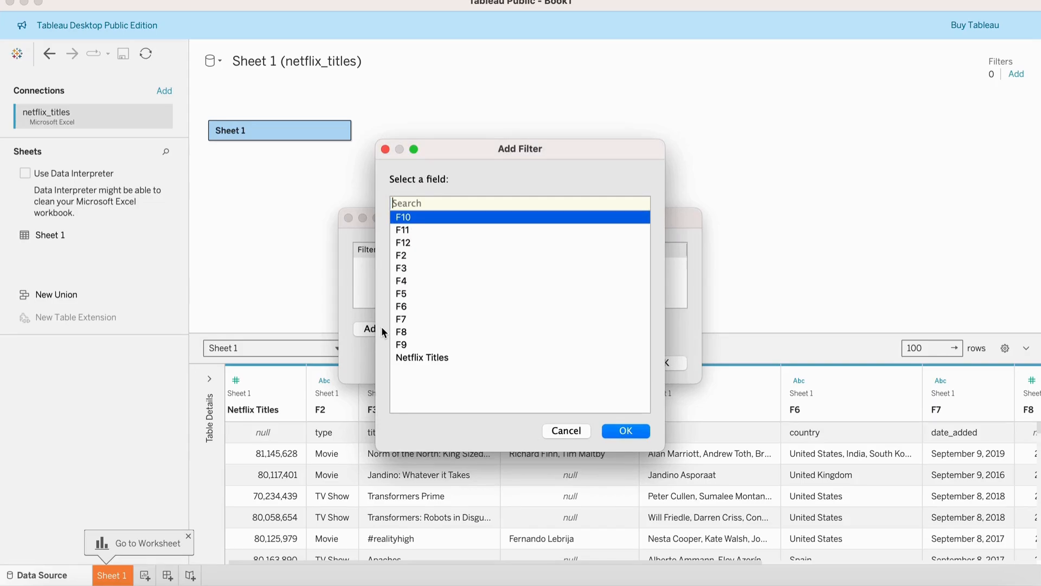
click(423, 358)
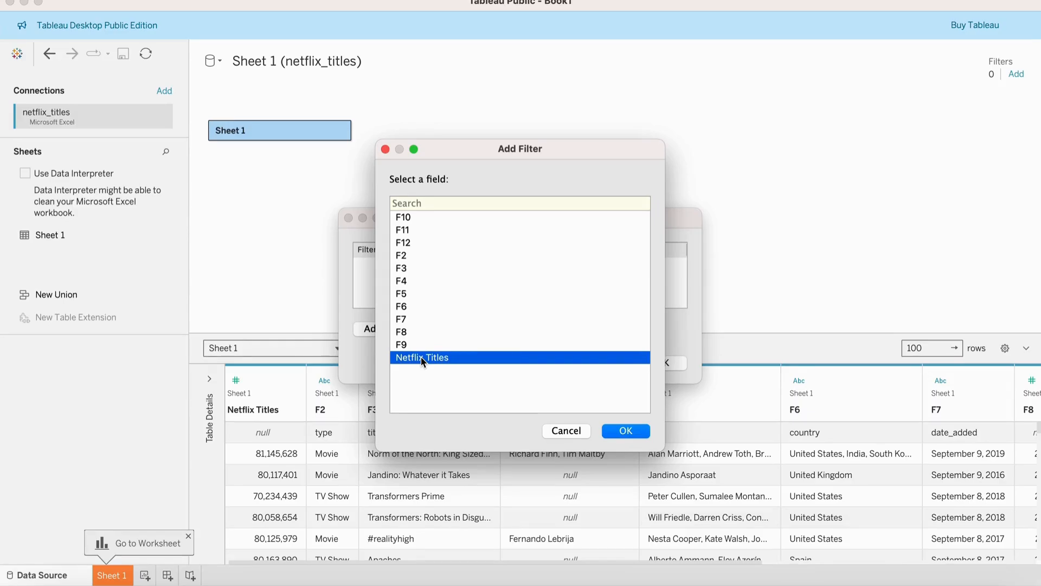
click(407, 258)
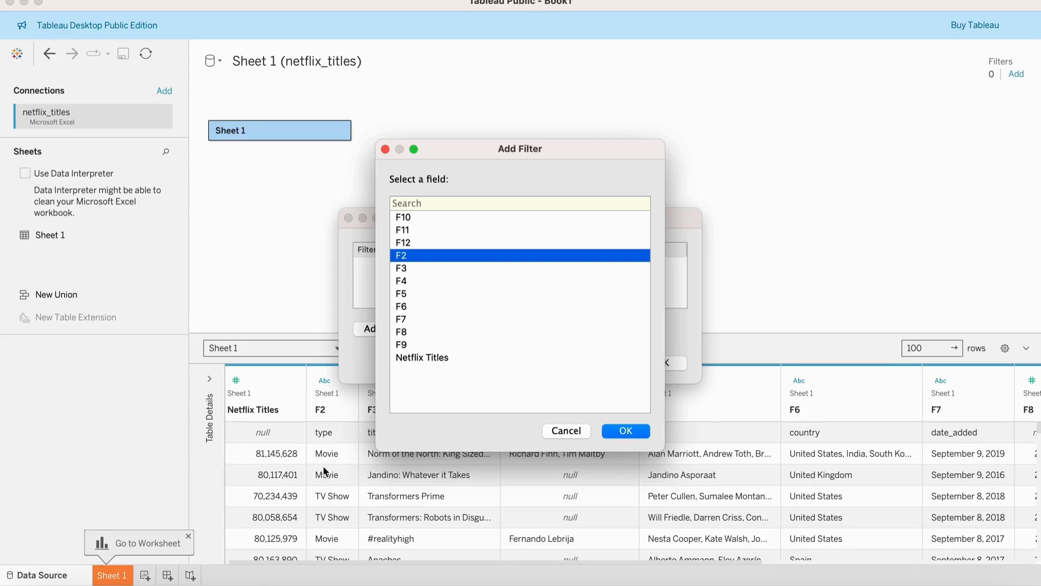
click(613, 434)
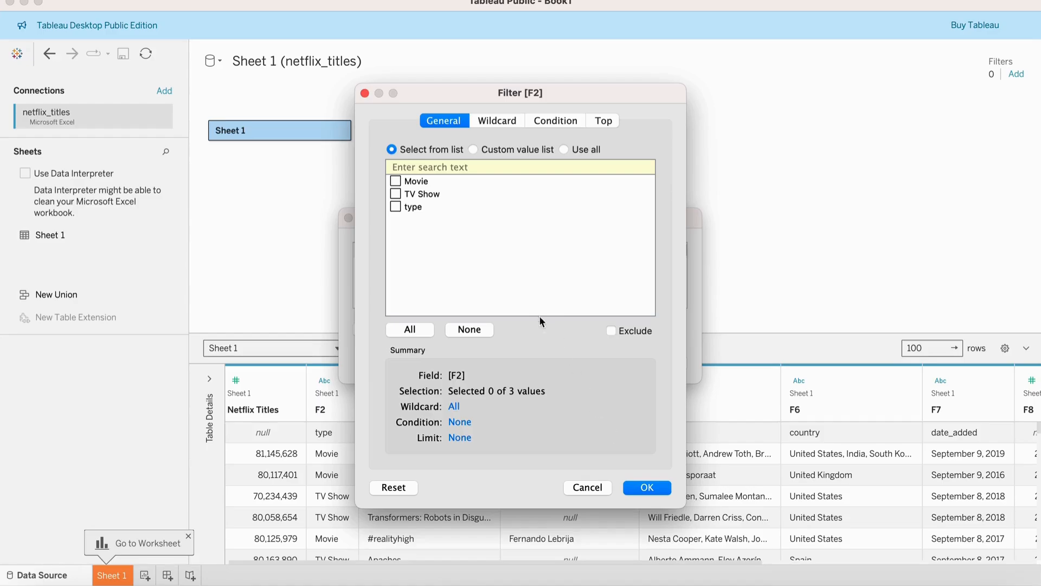
click(403, 182)
click(395, 180)
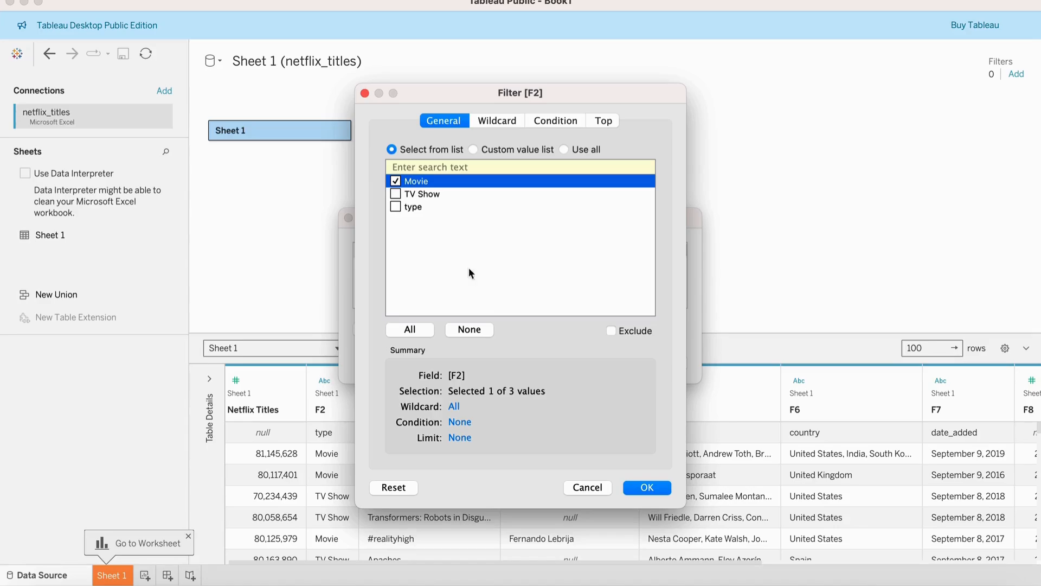
click(647, 489)
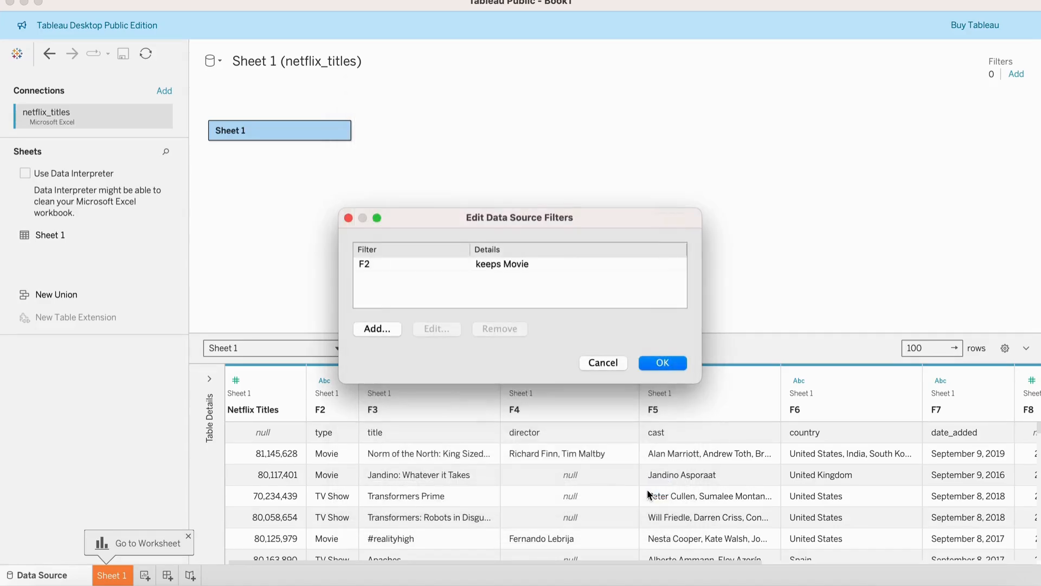
click(662, 363)
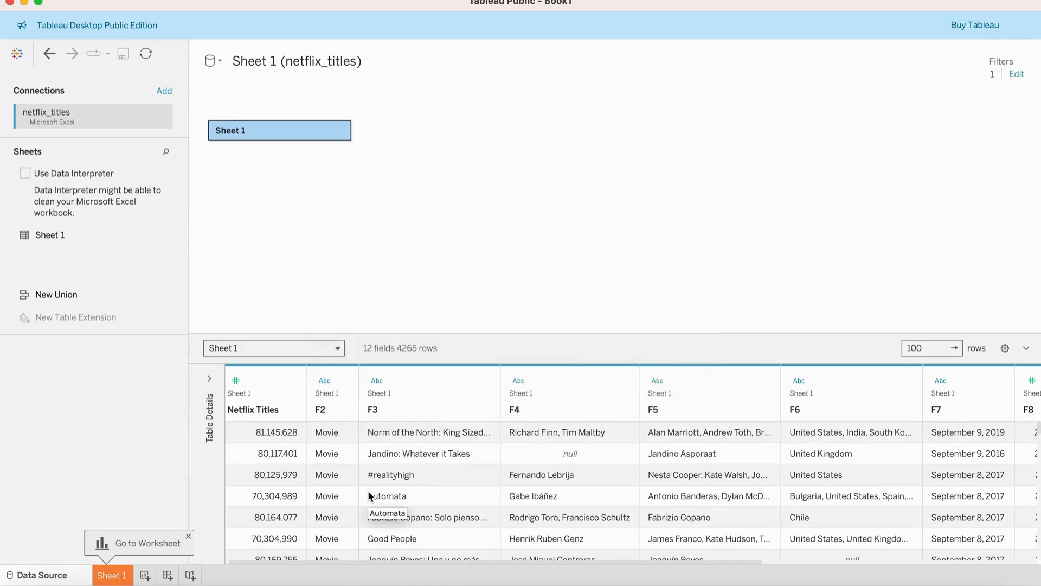
scroll(368, 495, down, 5)
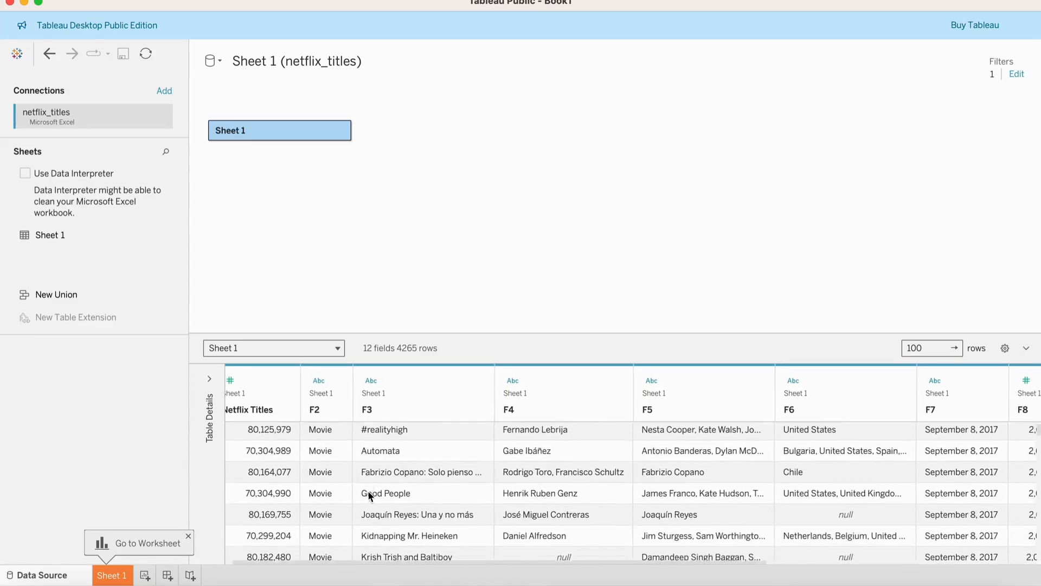
scroll(369, 495, down, 10)
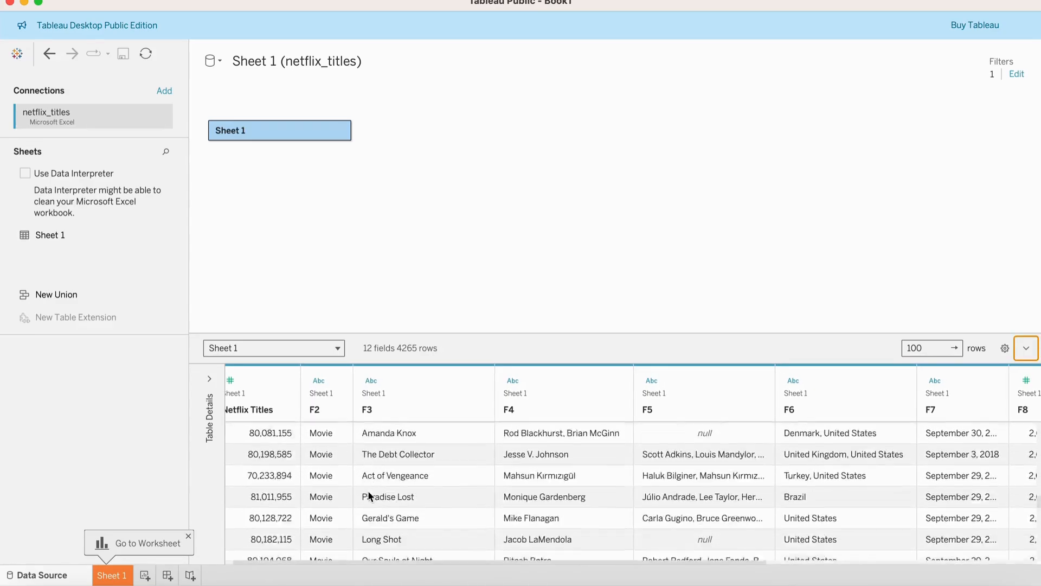
scroll(367, 490, down, 15)
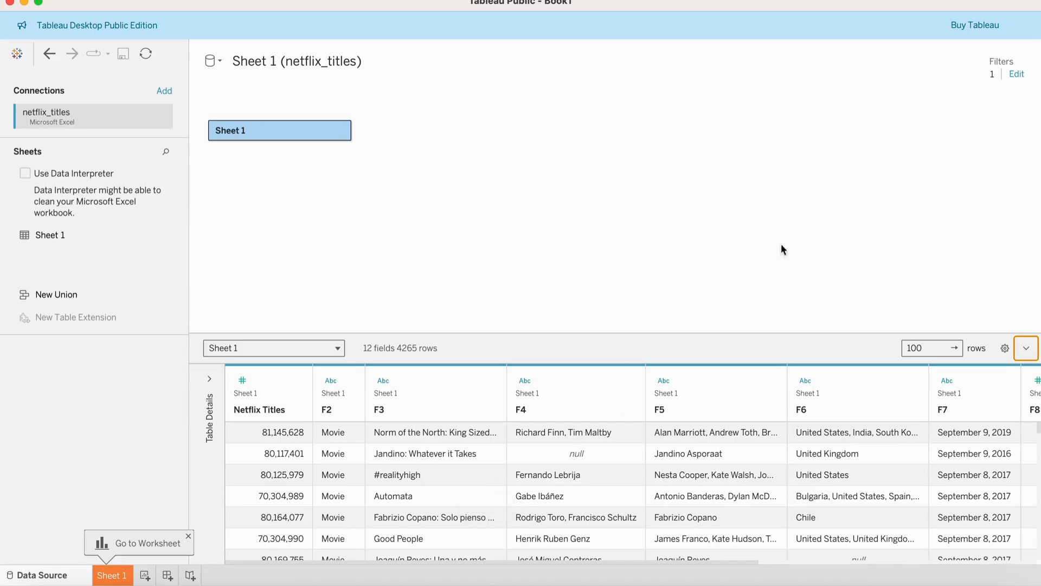
Remove the F2 data source filter.
click(1022, 75)
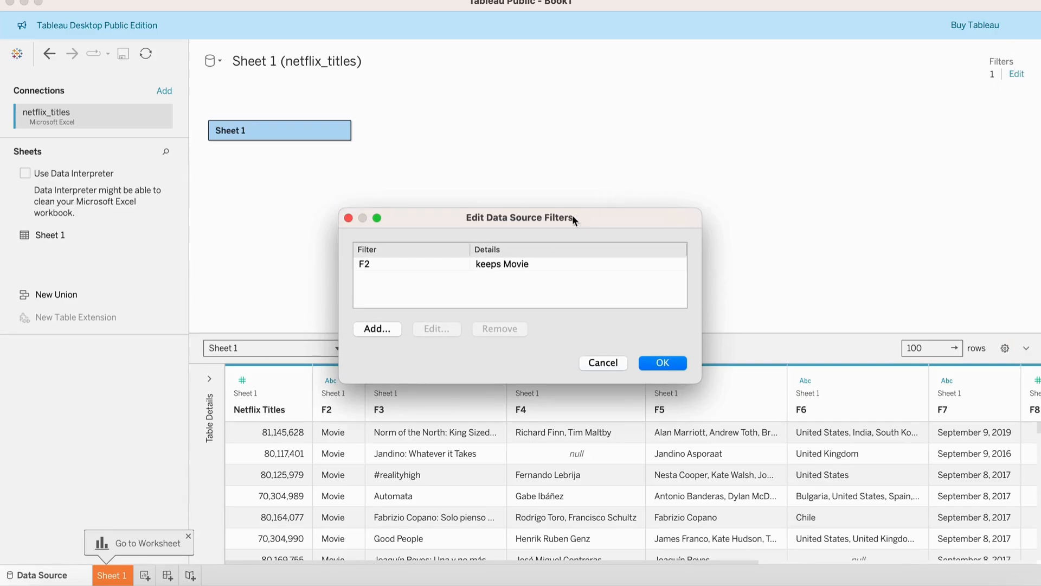
click(500, 266)
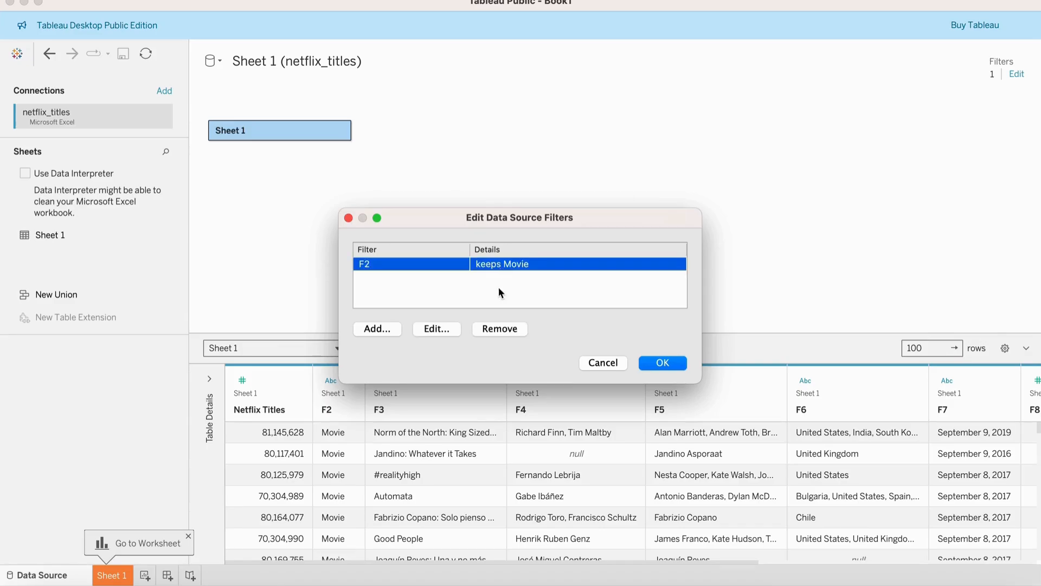
click(496, 331)
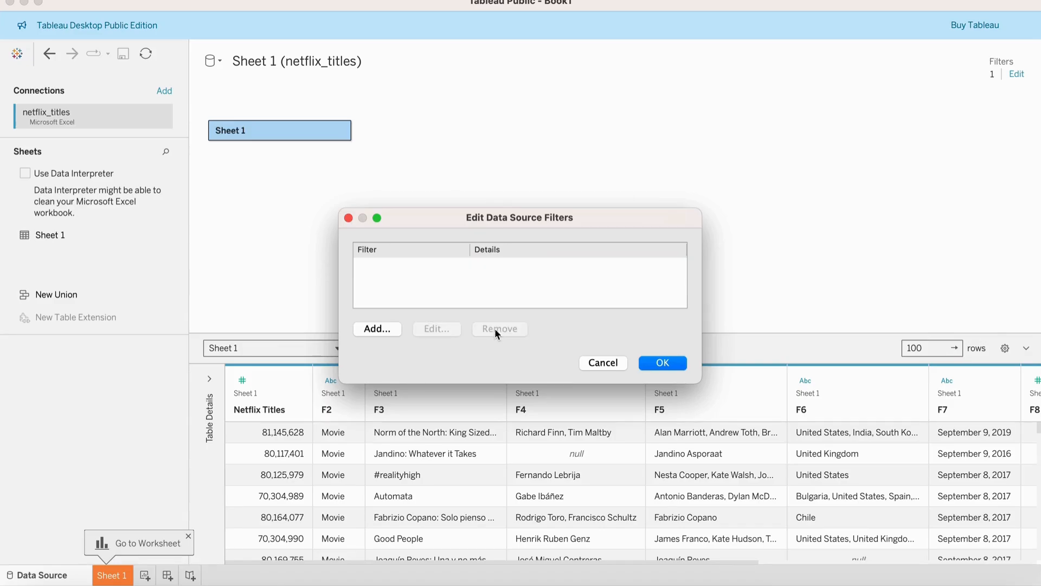
click(651, 369)
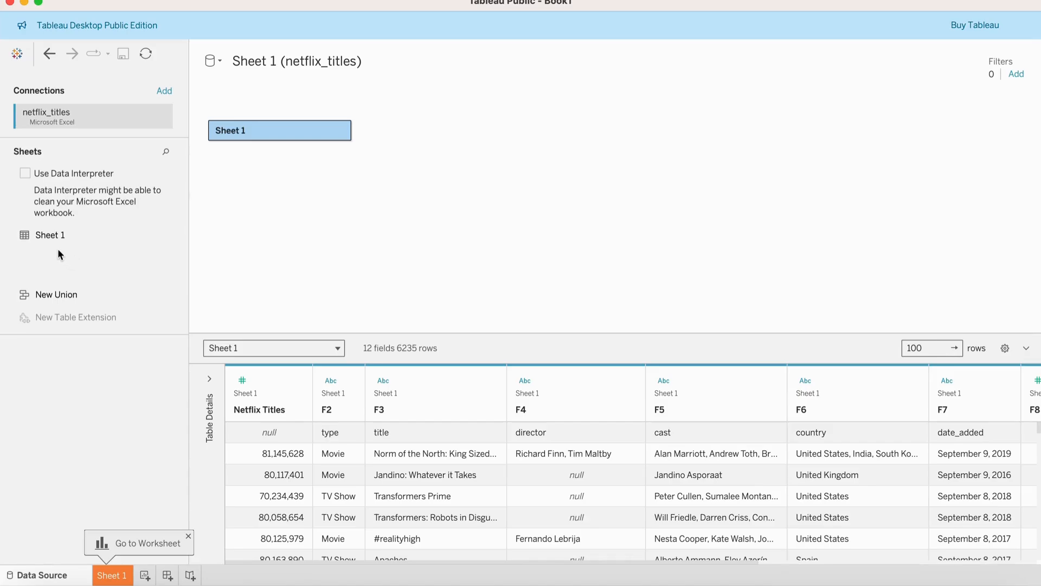
Add a second copy of Sheet 1 to the canvas beside it and inspect the relationship alert.
drag(50, 234, 474, 145)
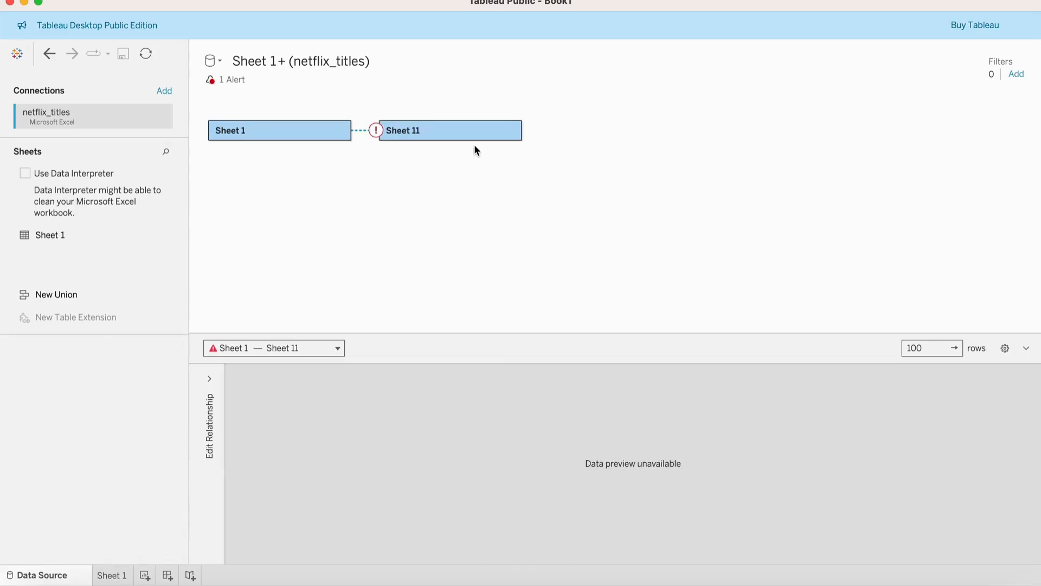
mouse_move(372, 131)
click(374, 131)
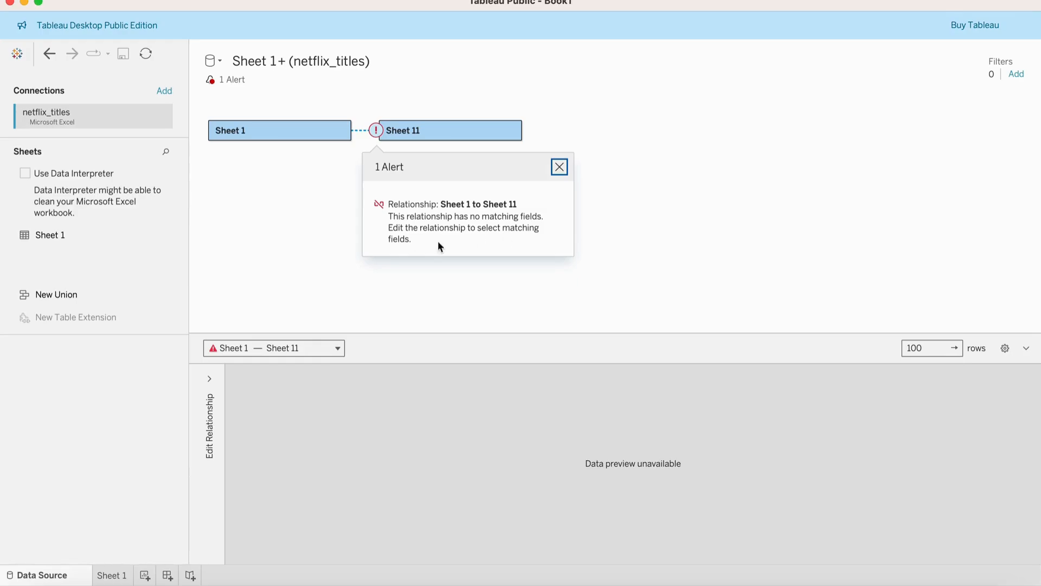
click(560, 167)
Define the relationship between Sheet 1 and Sheet 11 as Netflix Titles equals netflix titles (Sheet 11).
click(210, 377)
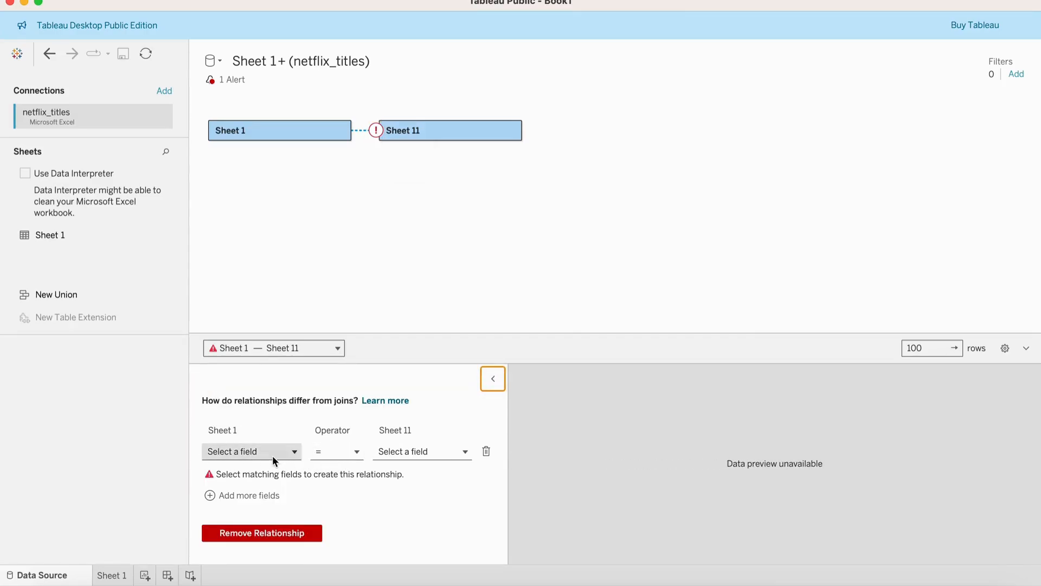
click(284, 453)
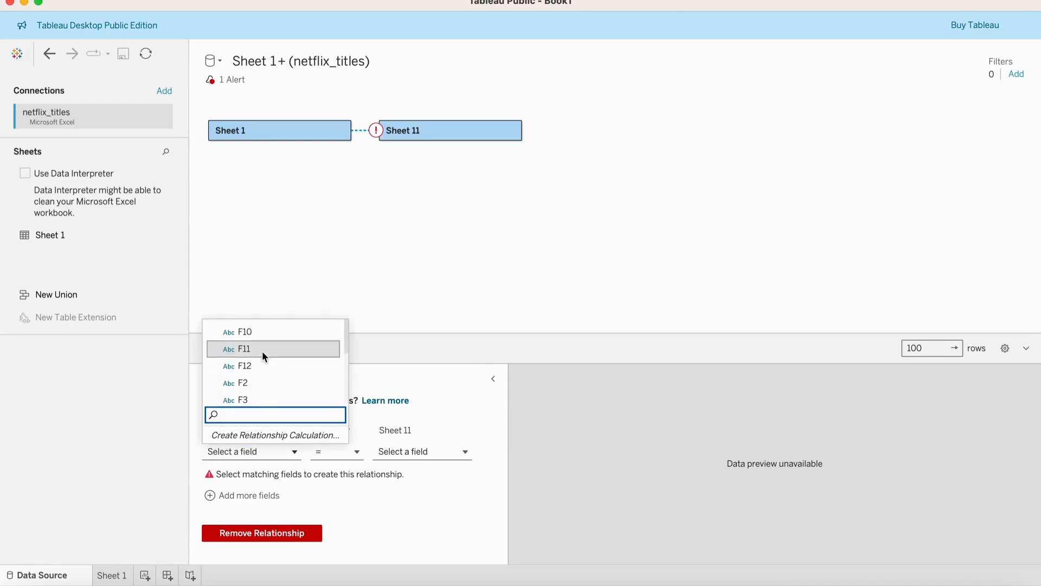
scroll(263, 363, down, 3)
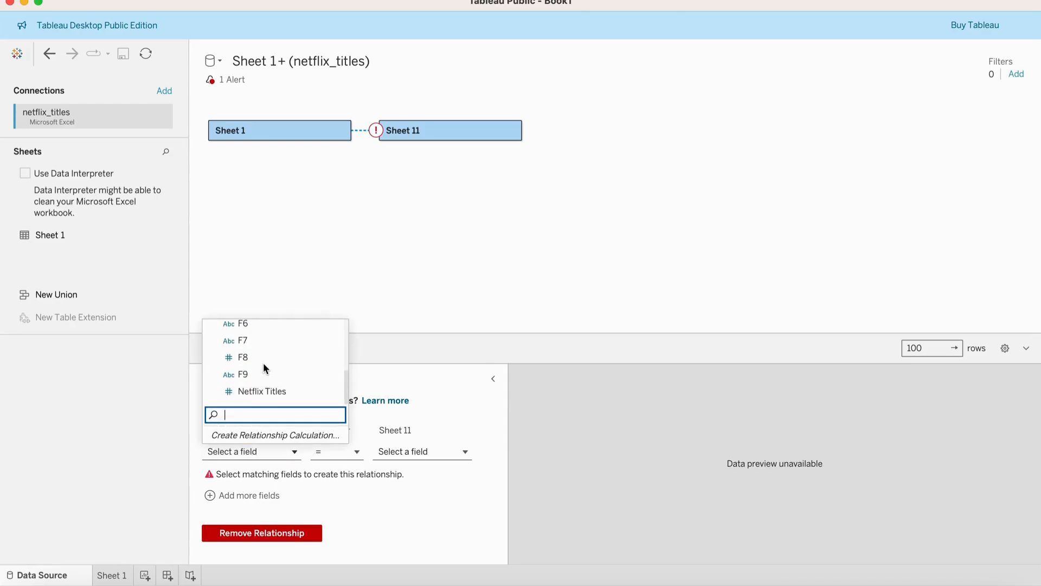
click(269, 391)
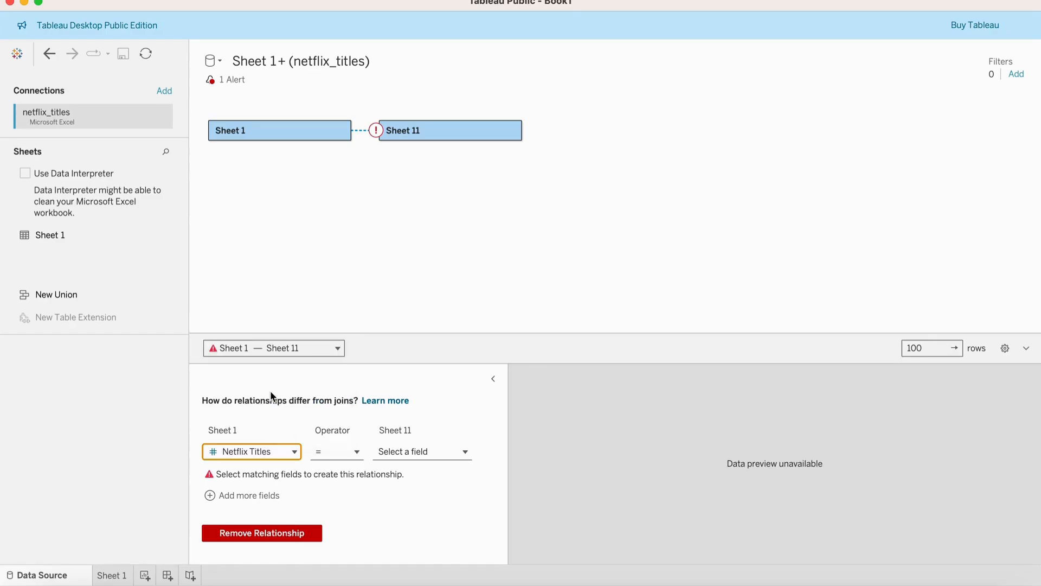
click(425, 452)
scroll(435, 373, up, 2)
scroll(435, 373, down, 2)
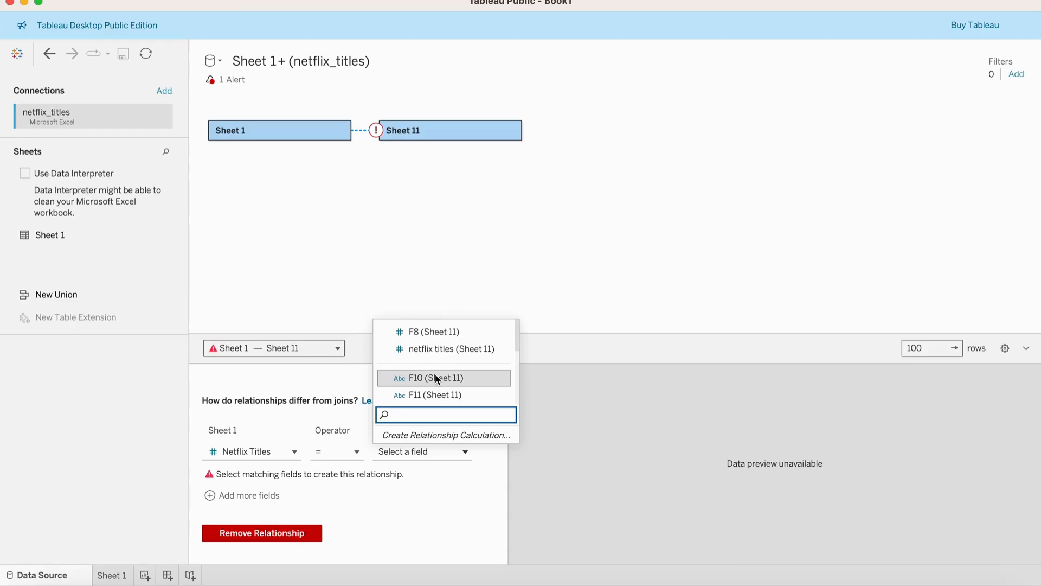
click(464, 349)
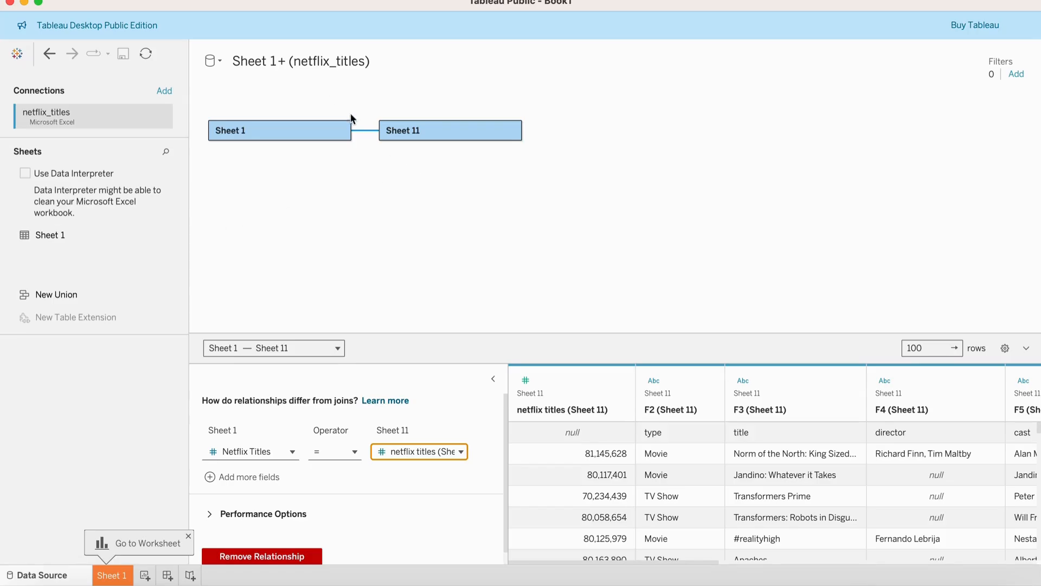
Remove the Sheet 11 table from the data model.
click(364, 129)
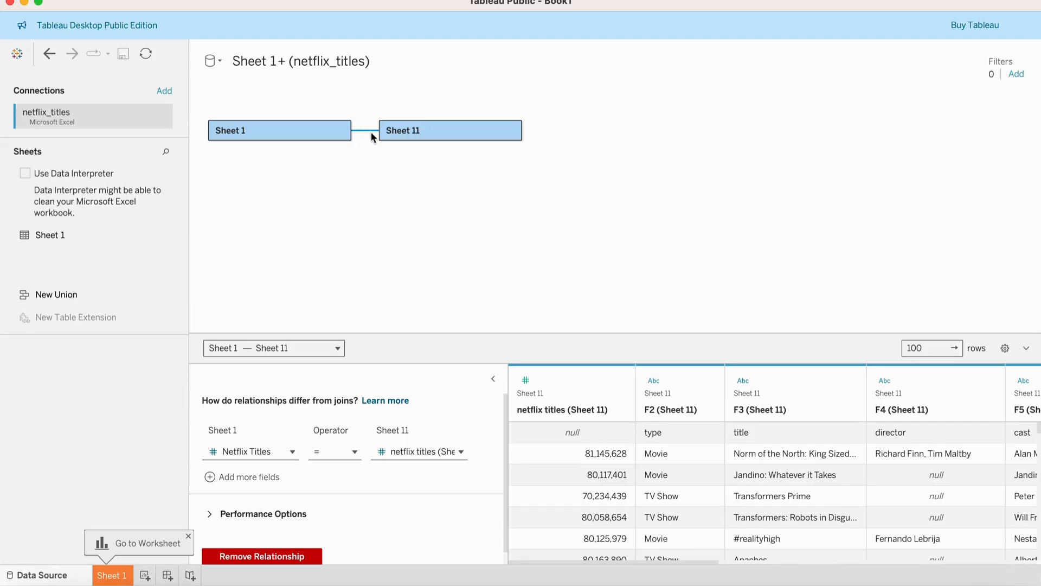
mouse_move(364, 132)
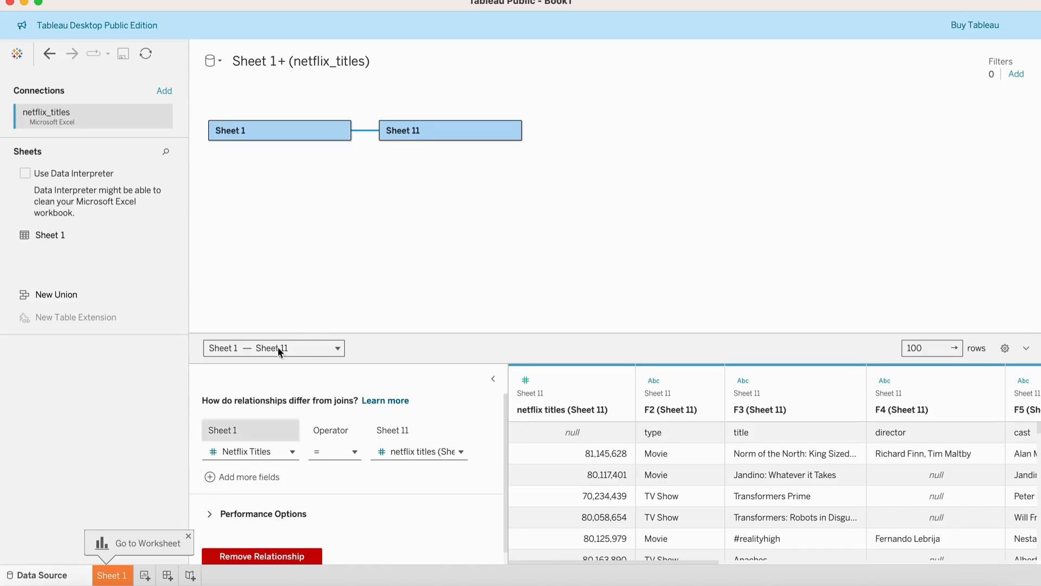
click(511, 131)
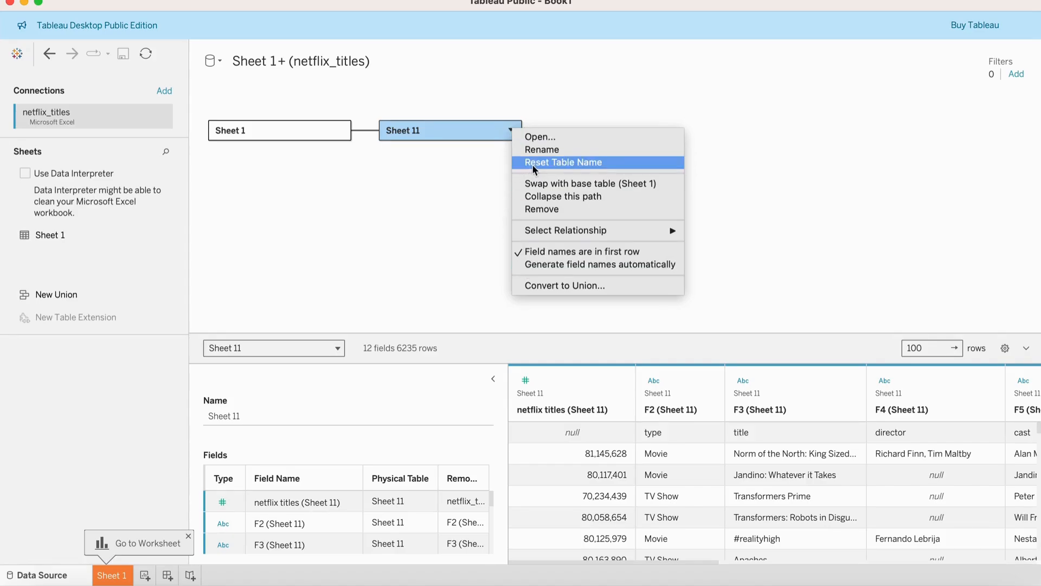
click(541, 208)
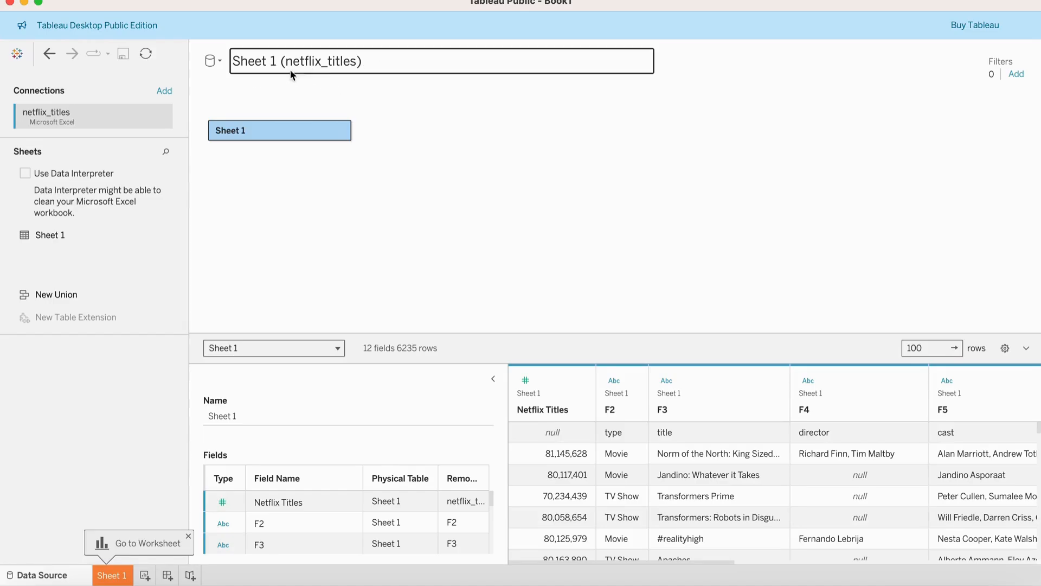
Rename the data source to Netflix Titles.
click(387, 65)
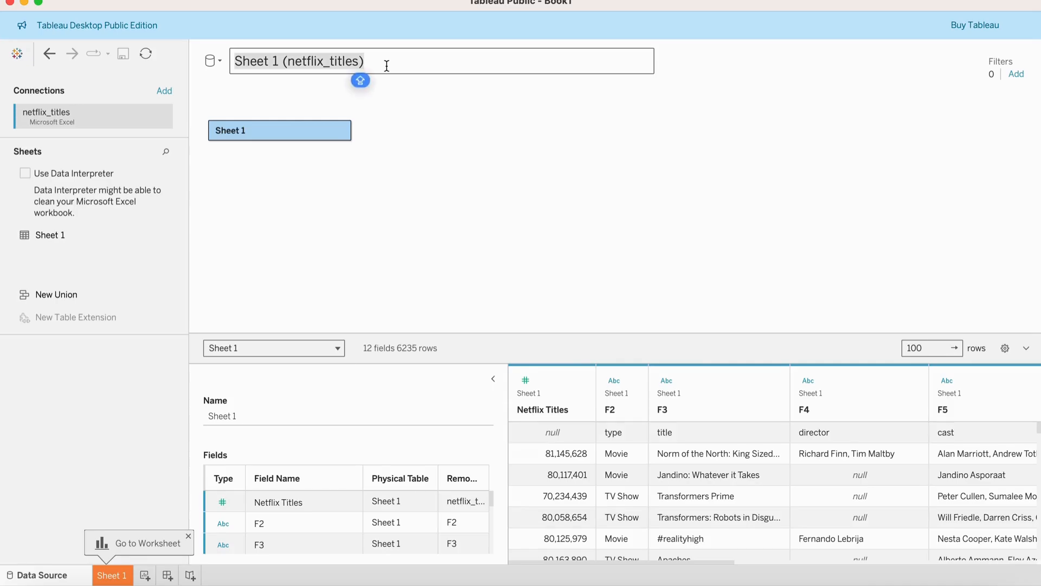
text(Net)
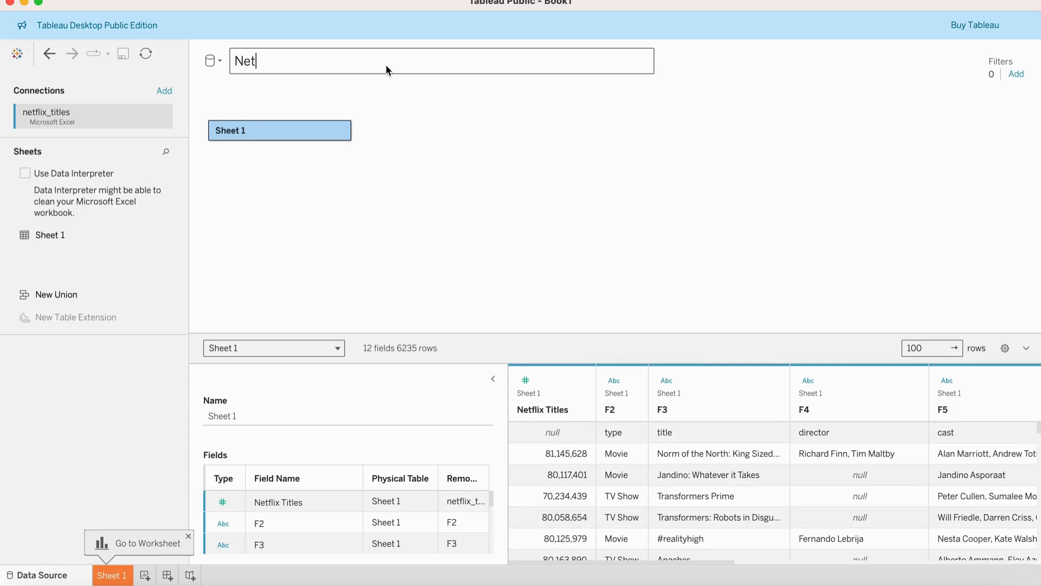
text(flix Ttiltes)
key(BackSpace)
key(BackSpace)
key(BackSpace)
key(BackSpace)
key(BackSpace)
key(BackSpace)
text(itles)
click(411, 115)
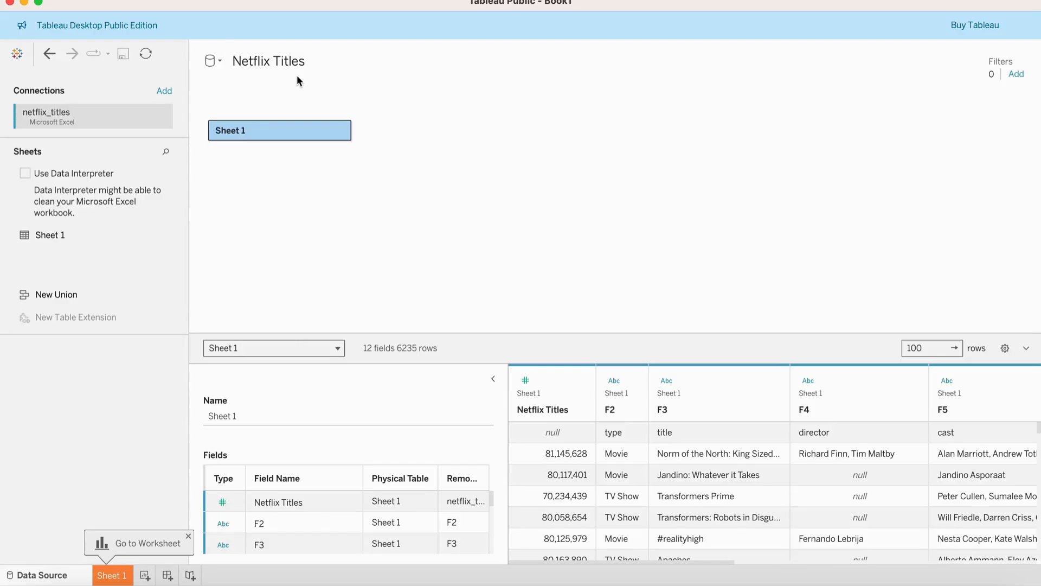
click(220, 61)
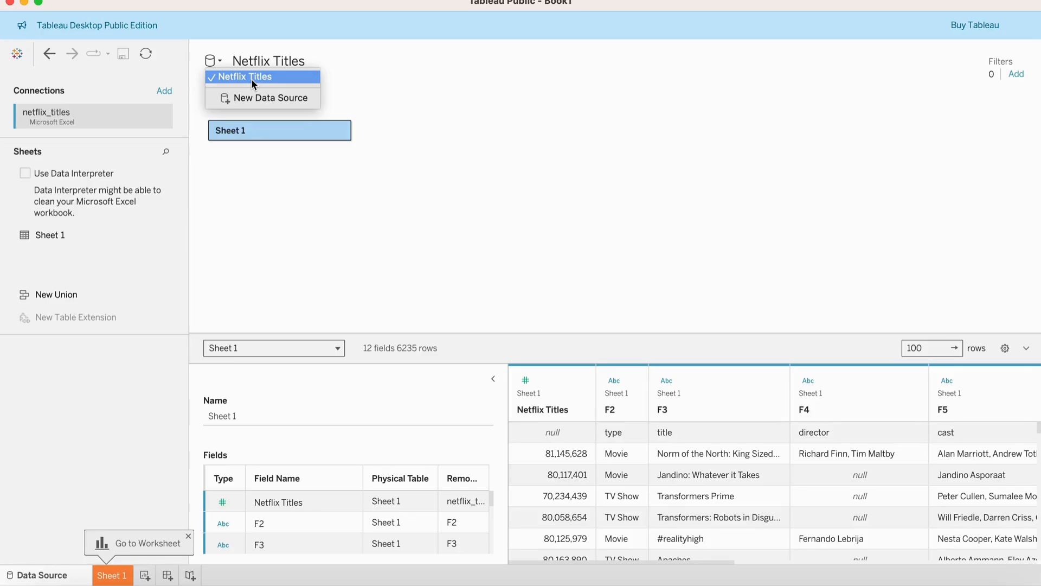
click(438, 152)
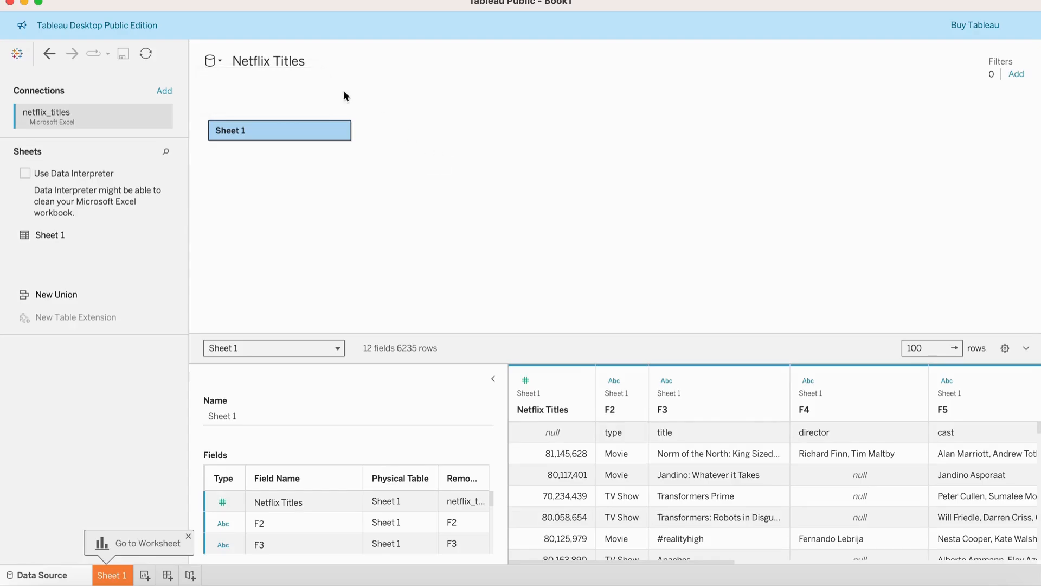
click(147, 0)
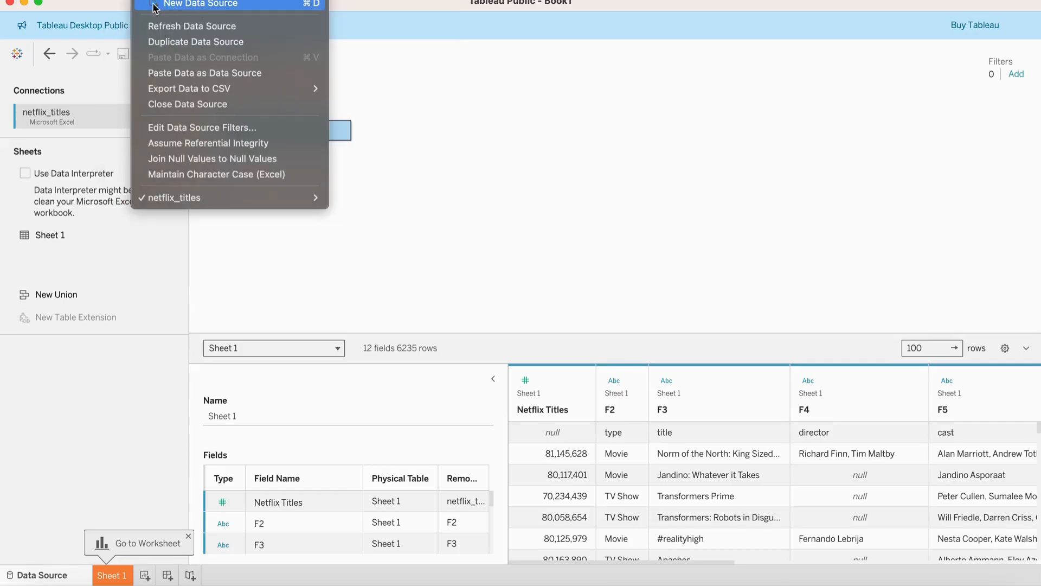
click(494, 155)
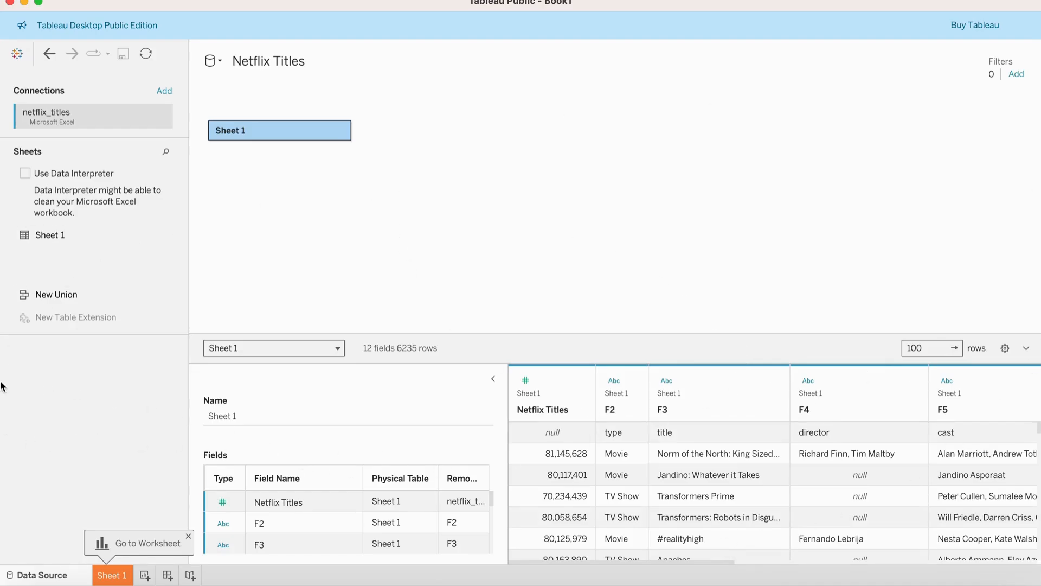
Open the Sheet 1 worksheet and hide the Show Me panel.
click(189, 536)
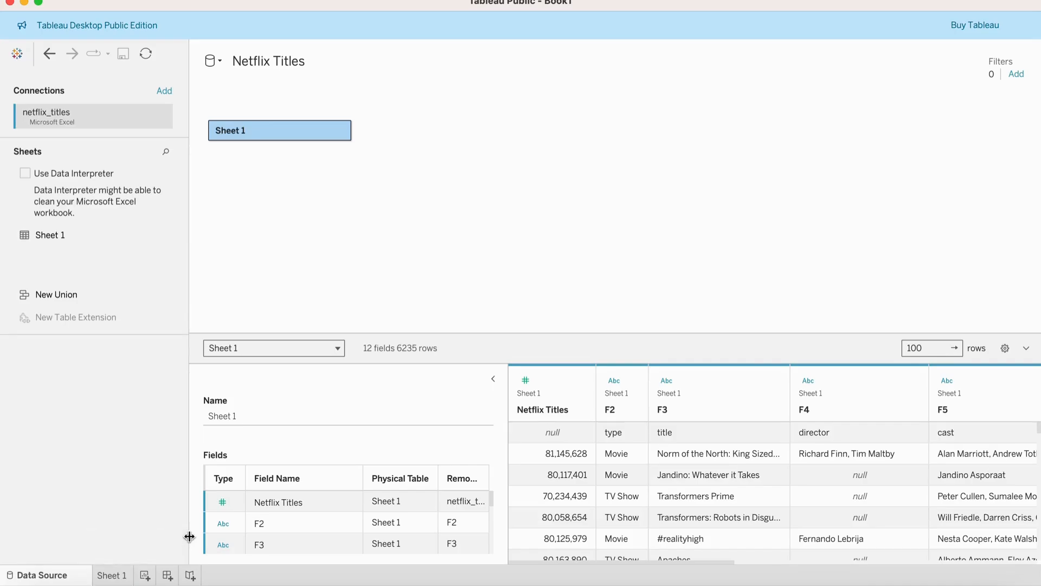
click(109, 576)
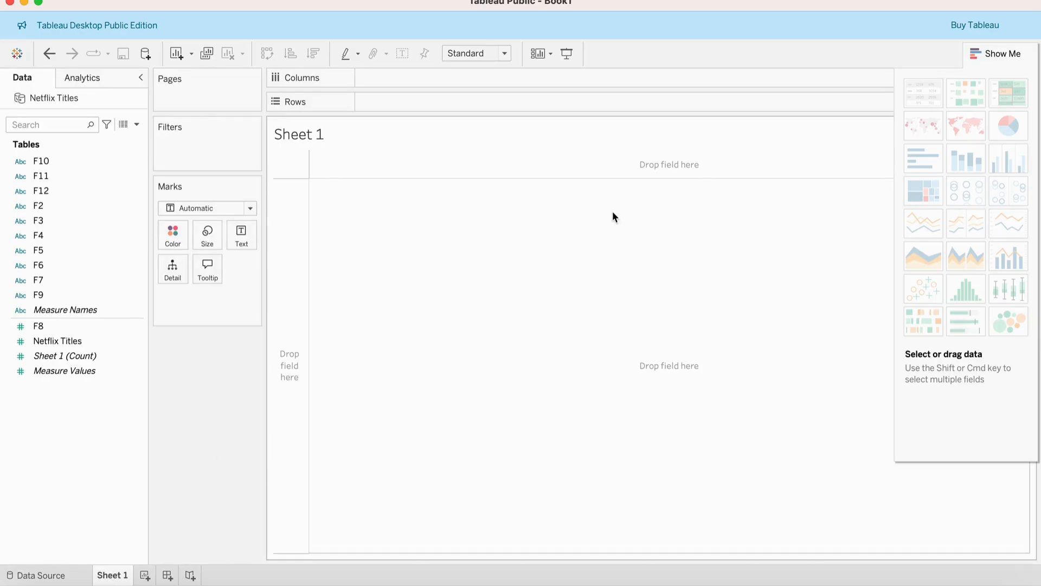
click(1005, 54)
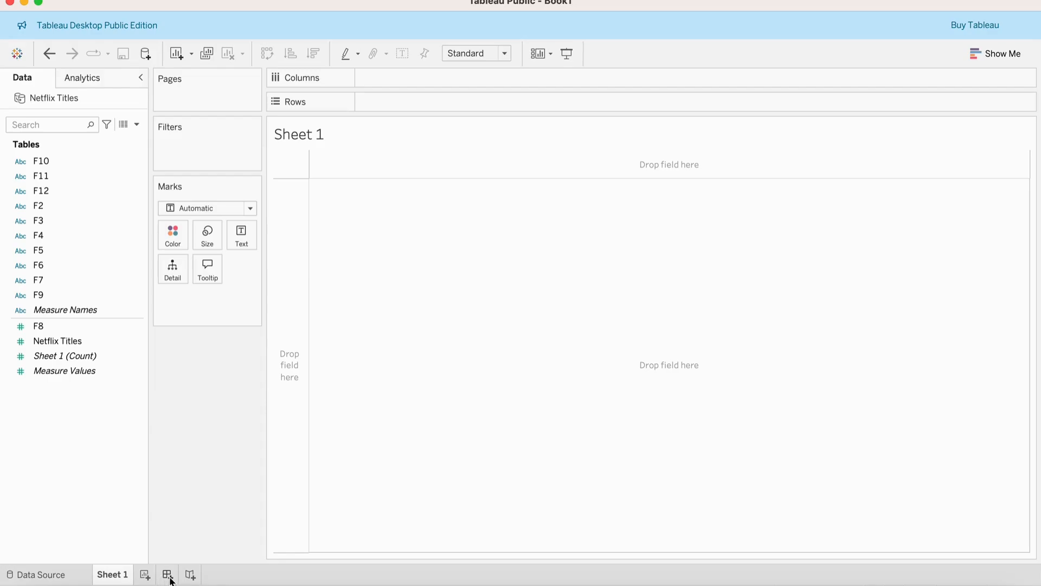
Add a new dashboard and return to the Sheet 1 worksheet.
click(168, 575)
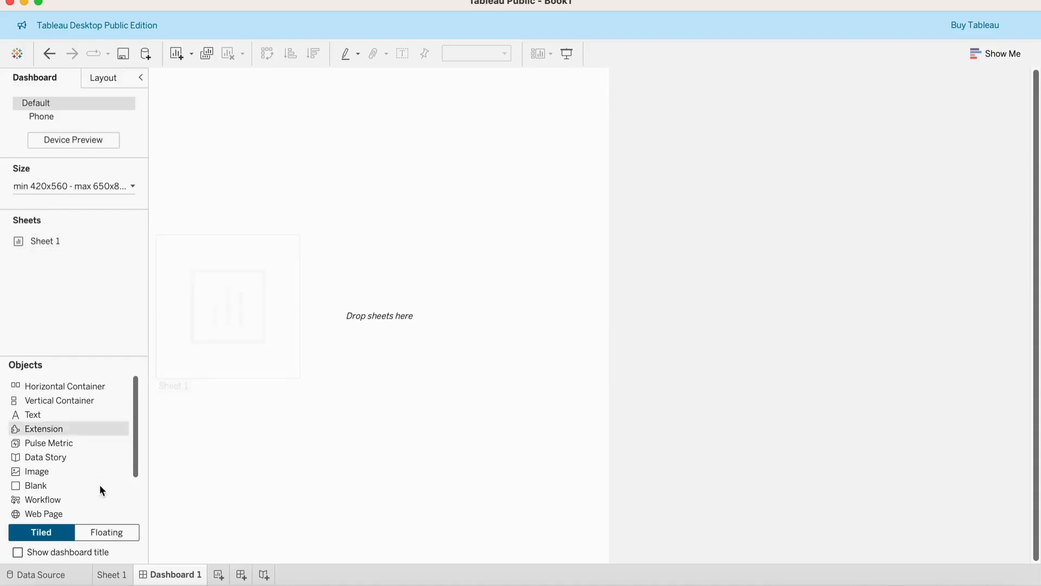
click(119, 576)
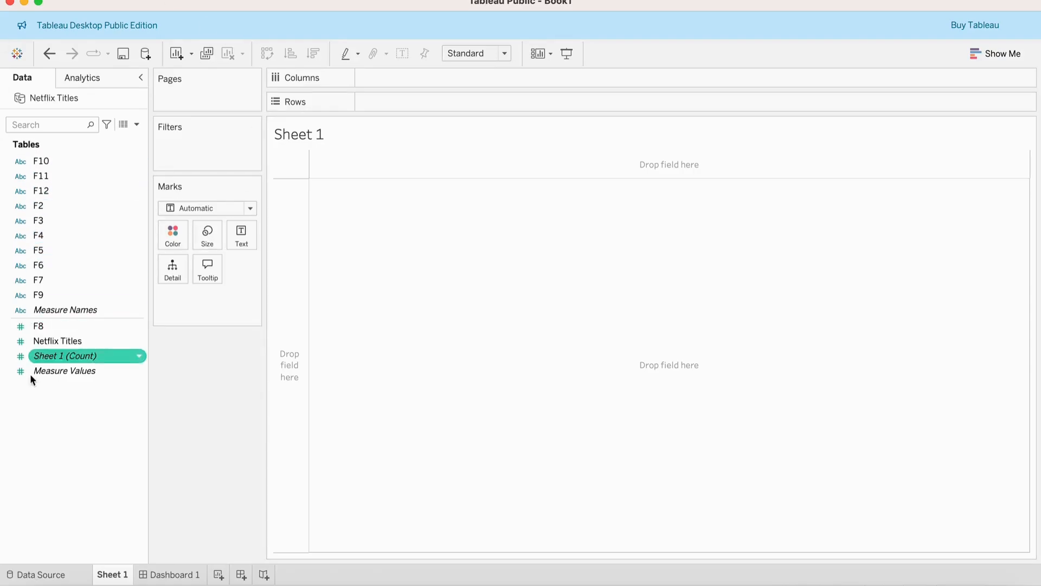
click(54, 356)
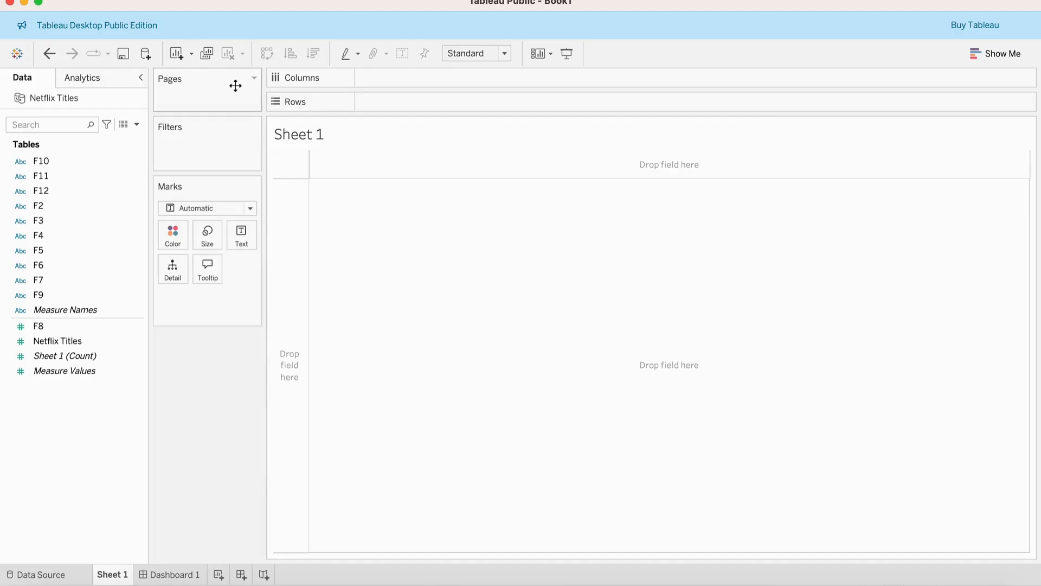
double_click(41, 159)
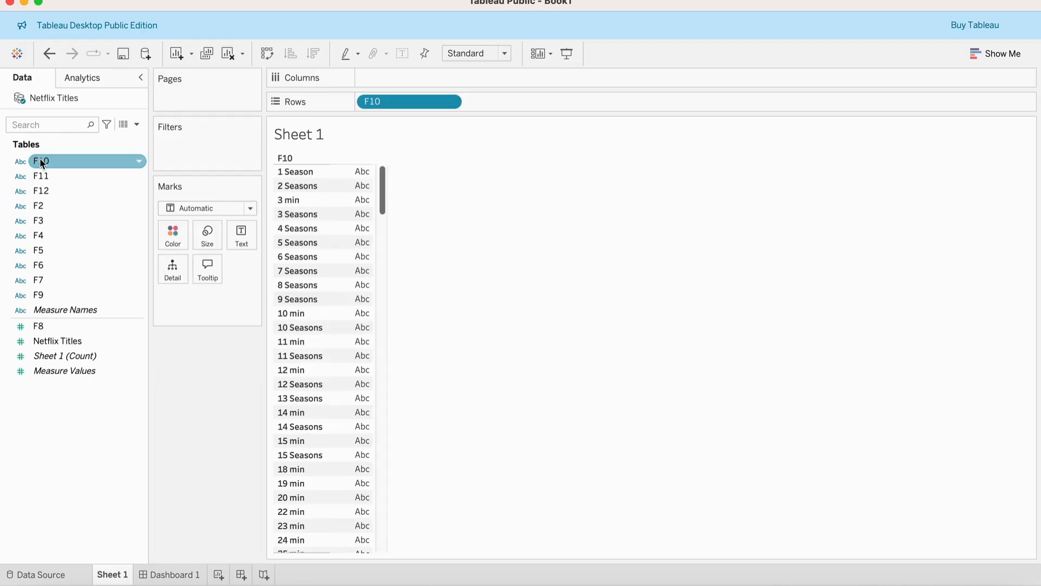
double_click(51, 341)
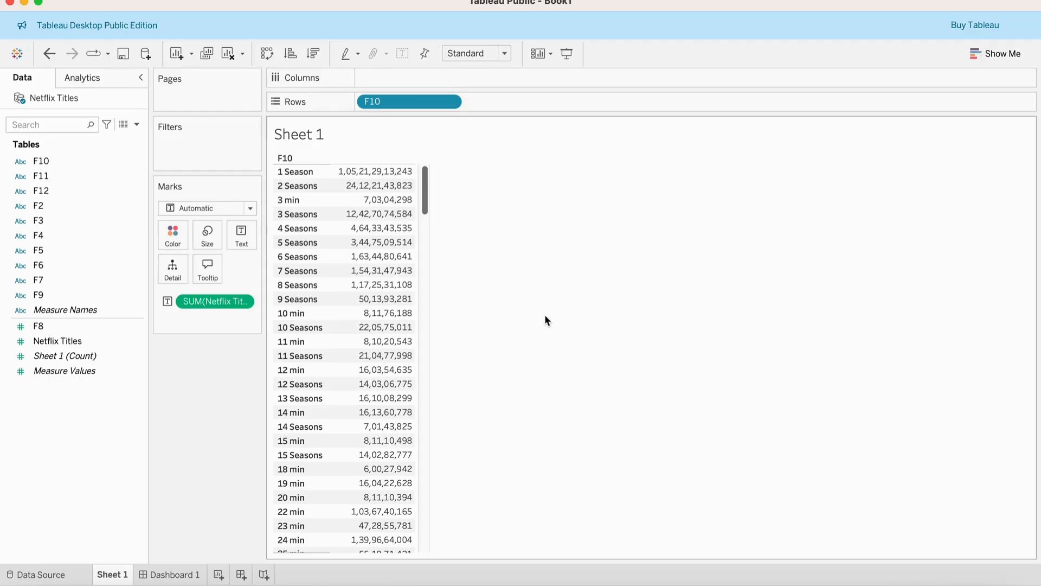
click(227, 54)
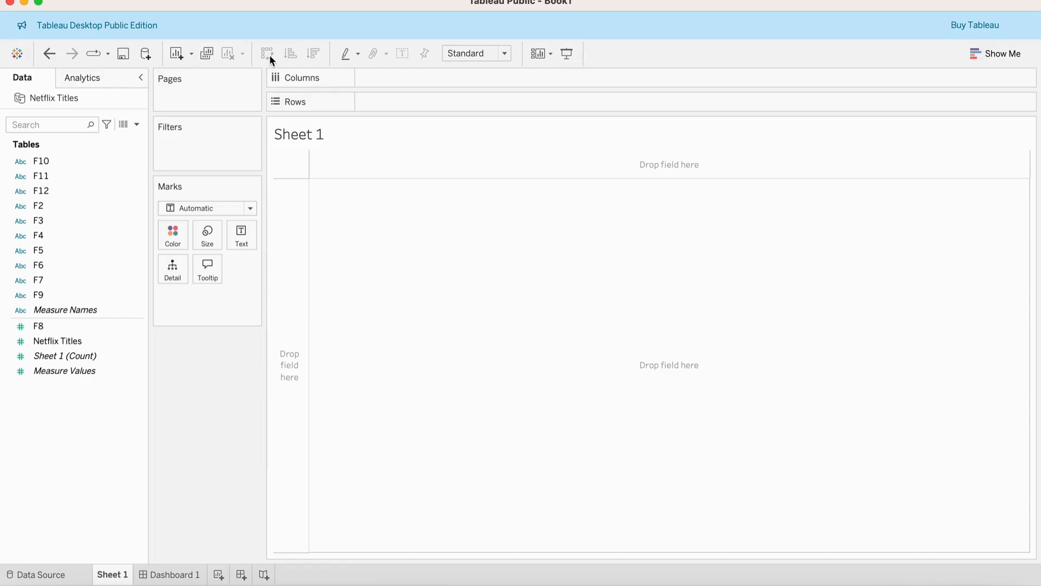
Build a text table with F10 on rows and the sum of Netflix Titles as text.
click(48, 161)
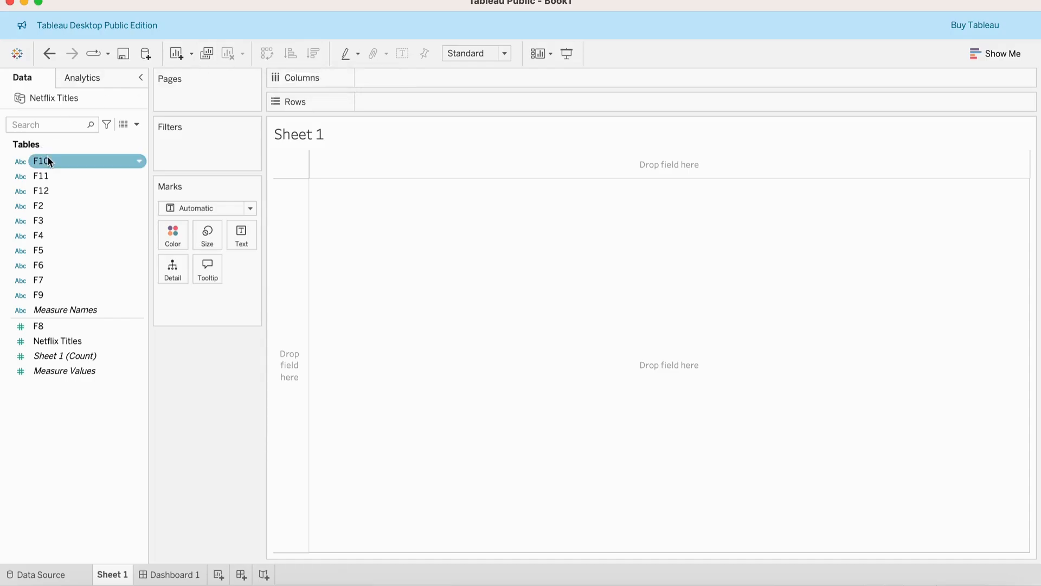
double_click(48, 161)
click(69, 342)
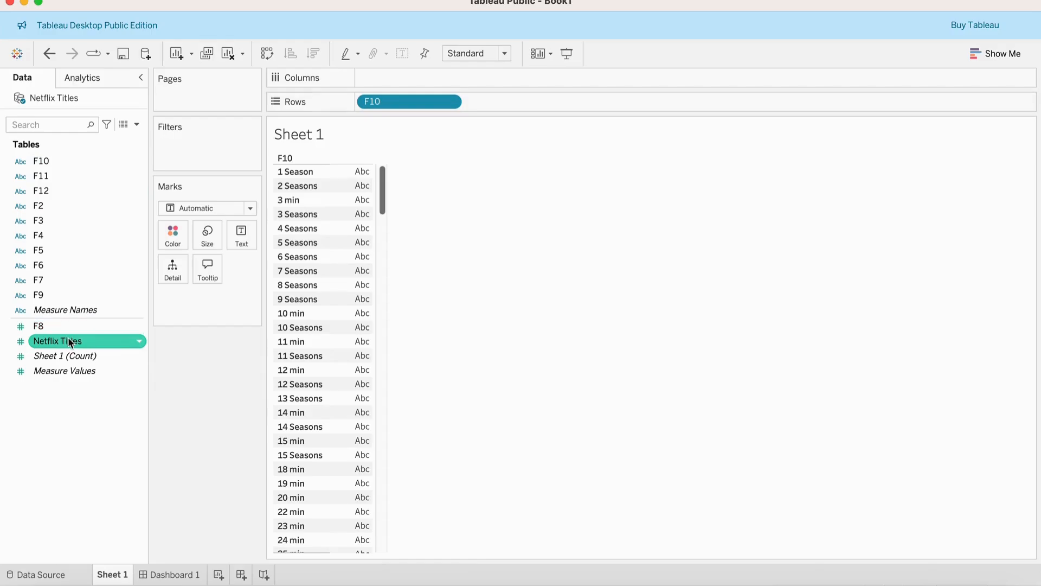
double_click(69, 341)
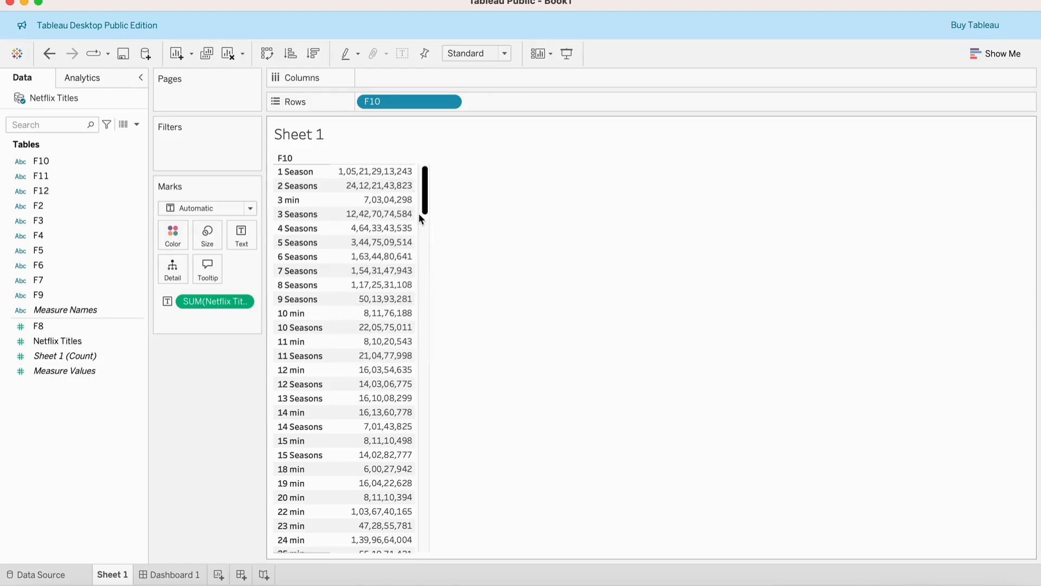
Swap the rows and columns back and forth.
click(387, 171)
click(263, 54)
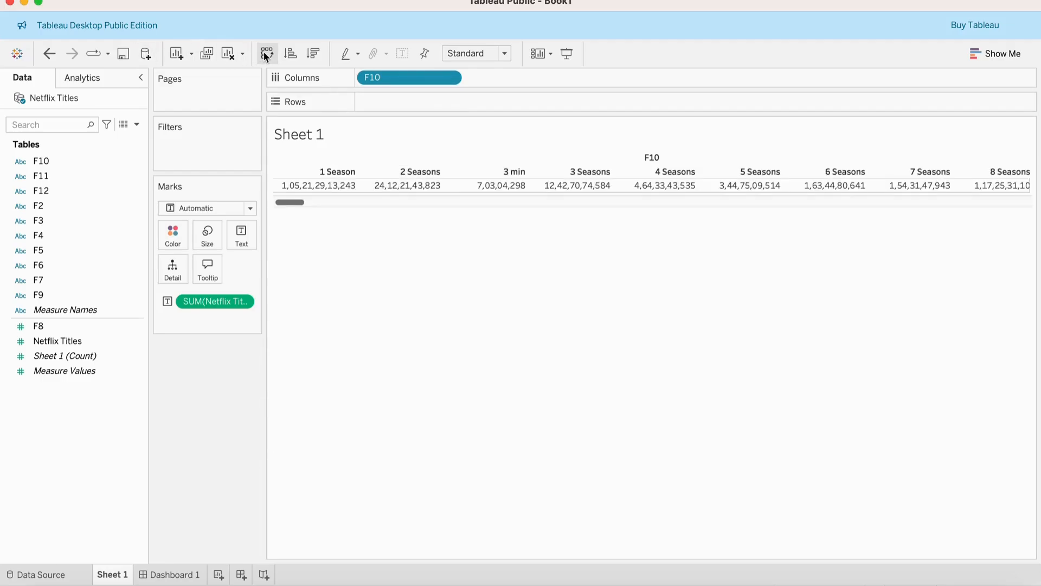
click(264, 53)
click(264, 53)
click(264, 53)
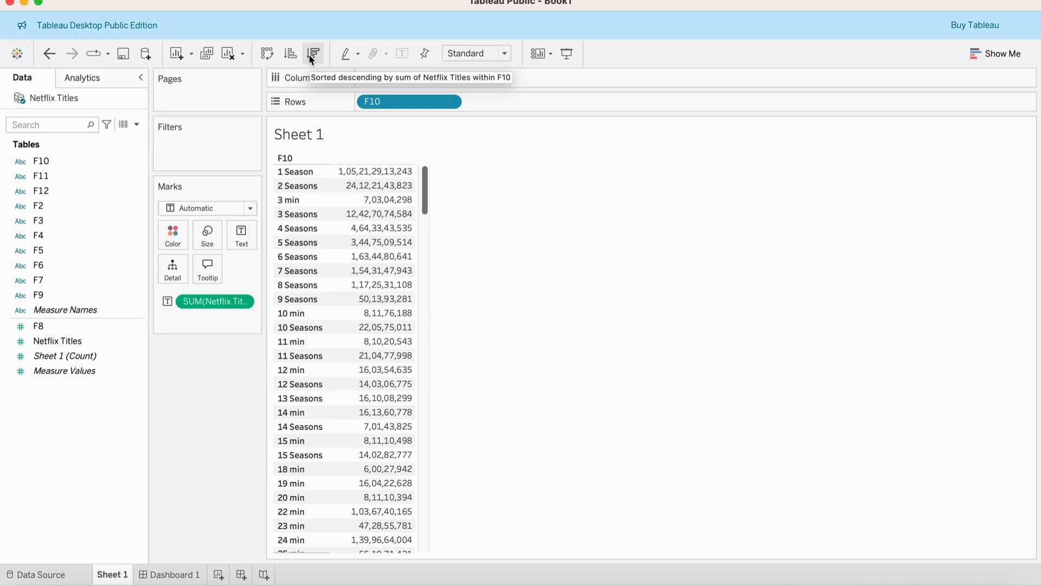
Convert the table into a vertical bar chart with F10 on columns and SUM(Netflix Titles) on rows.
click(356, 53)
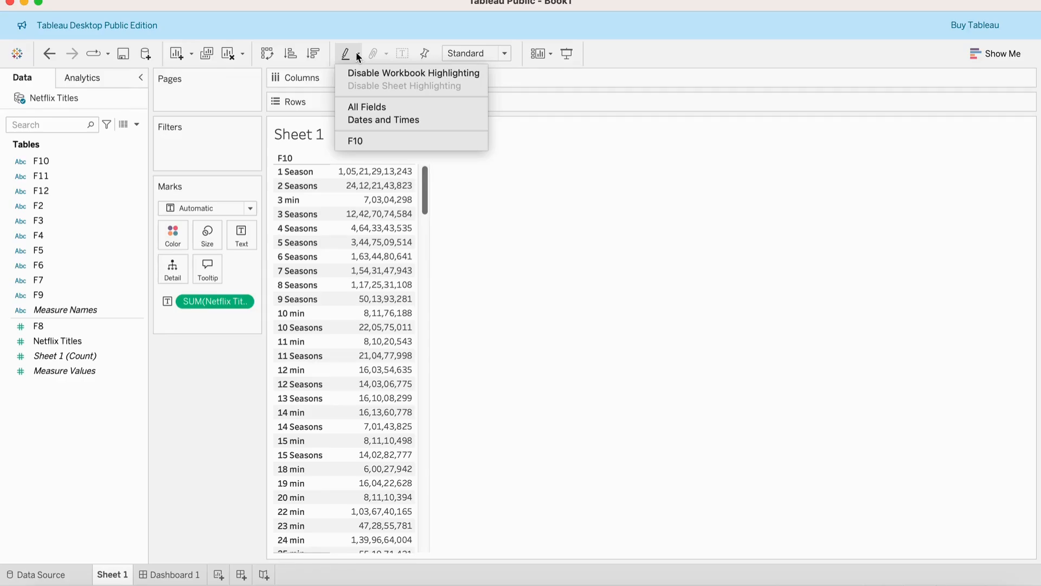
click(547, 362)
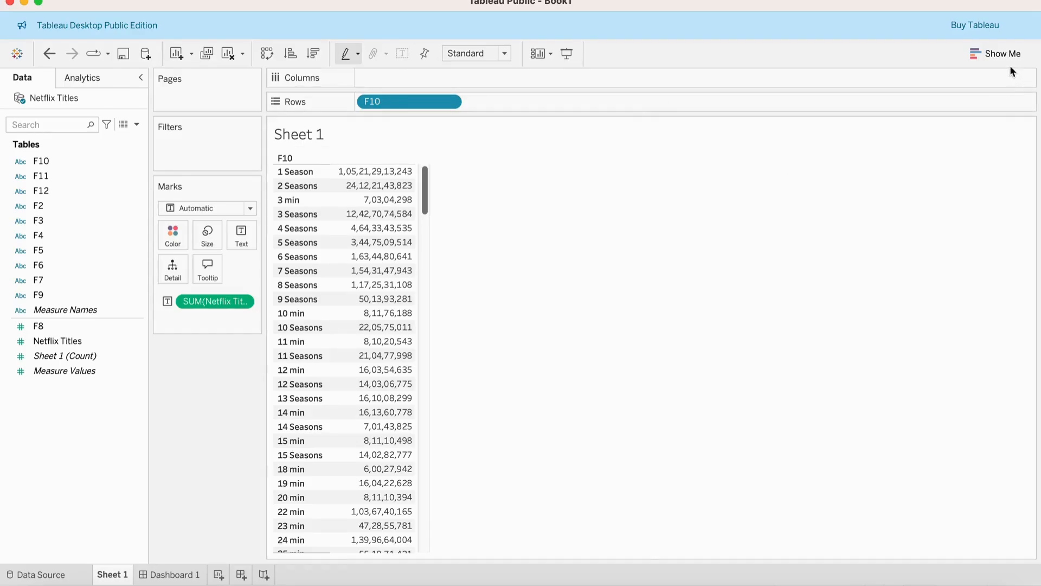
click(993, 54)
click(910, 167)
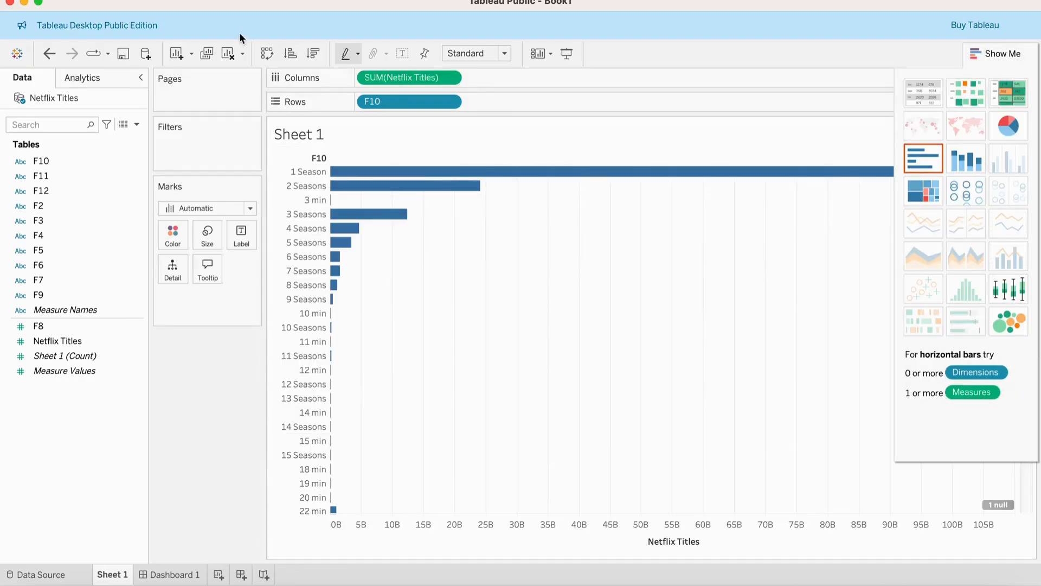
click(268, 55)
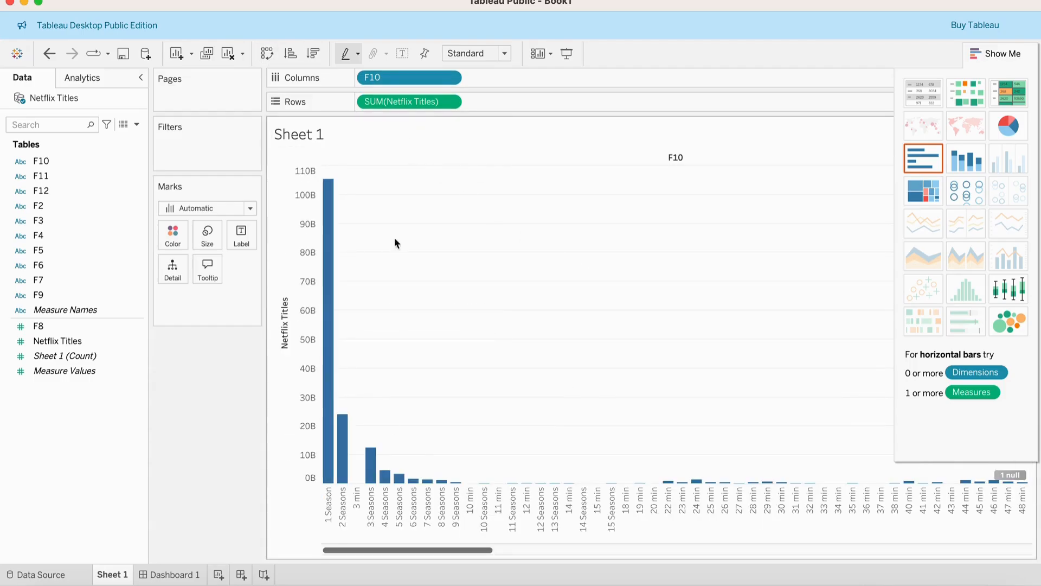
click(1017, 56)
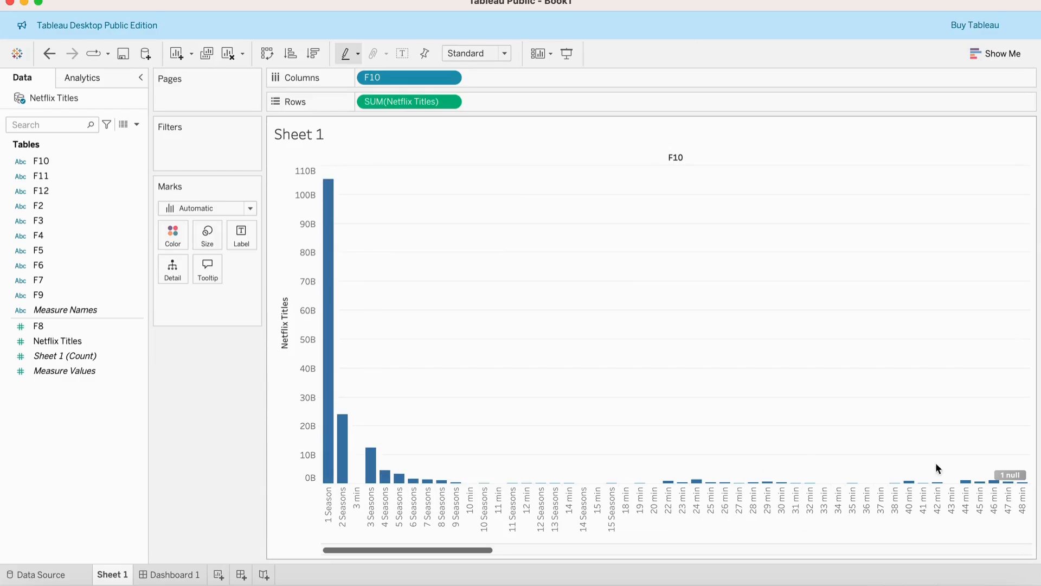
Show mark labels on the bars of the chart.
click(402, 53)
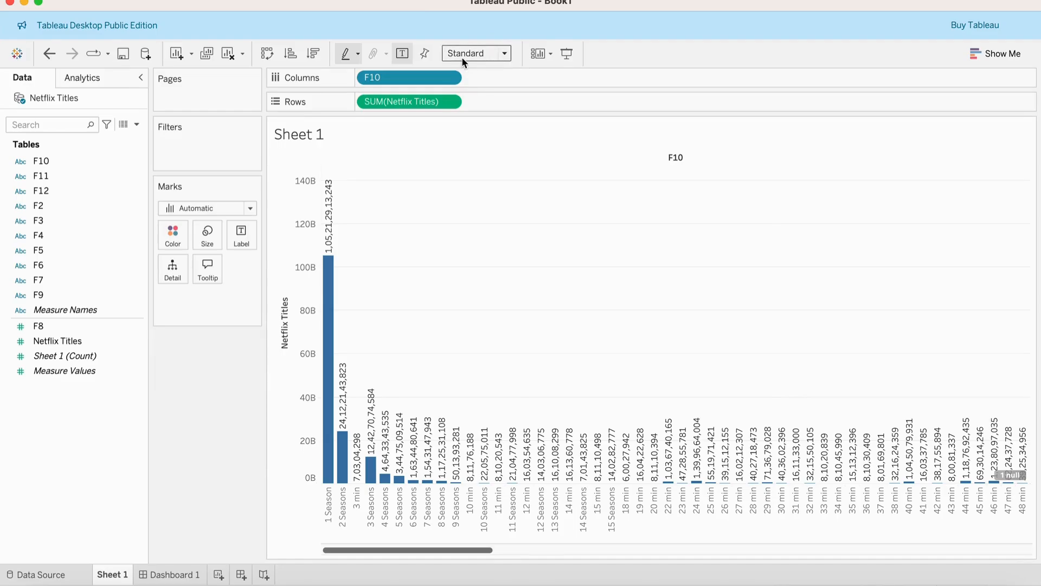
click(505, 57)
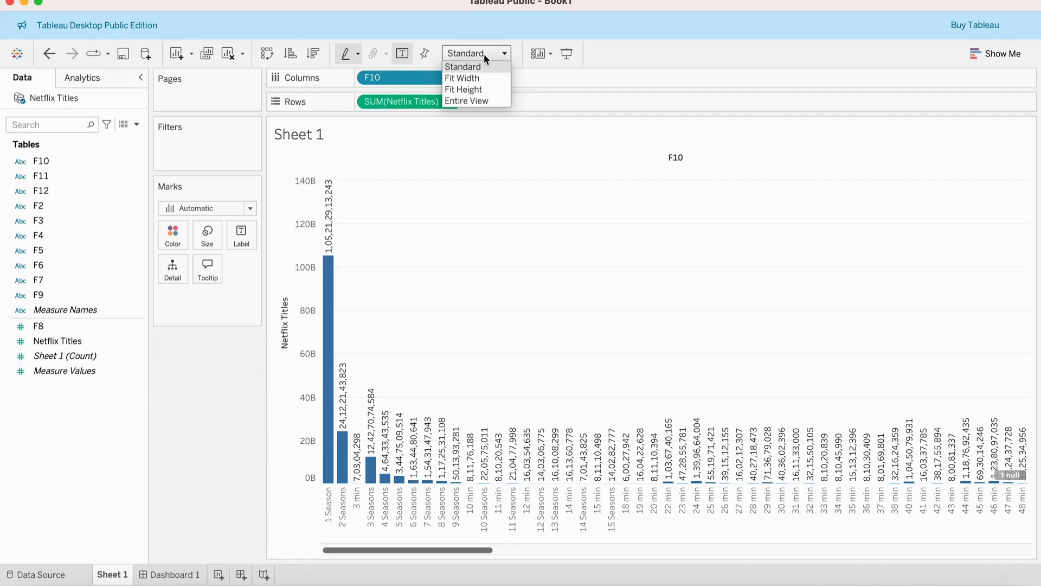
click(618, 68)
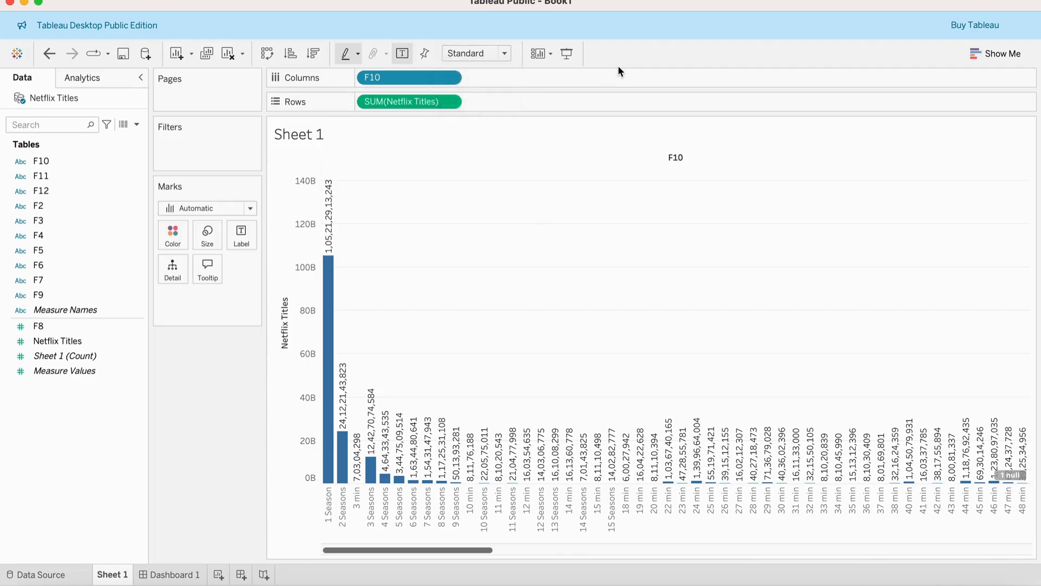
Preview the chart in presentation mode and exit it.
click(564, 56)
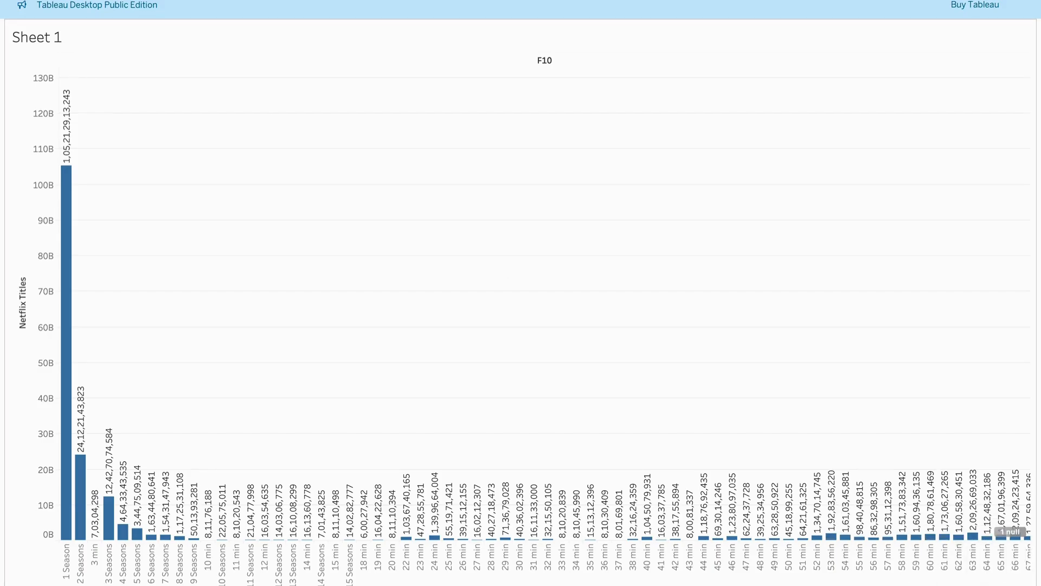
key(Escape)
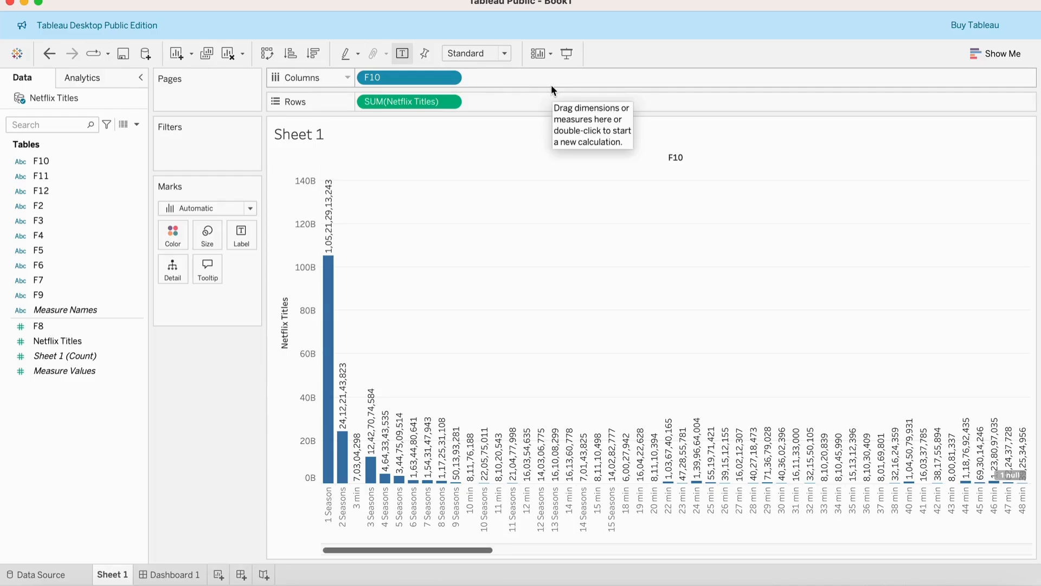
click(1004, 52)
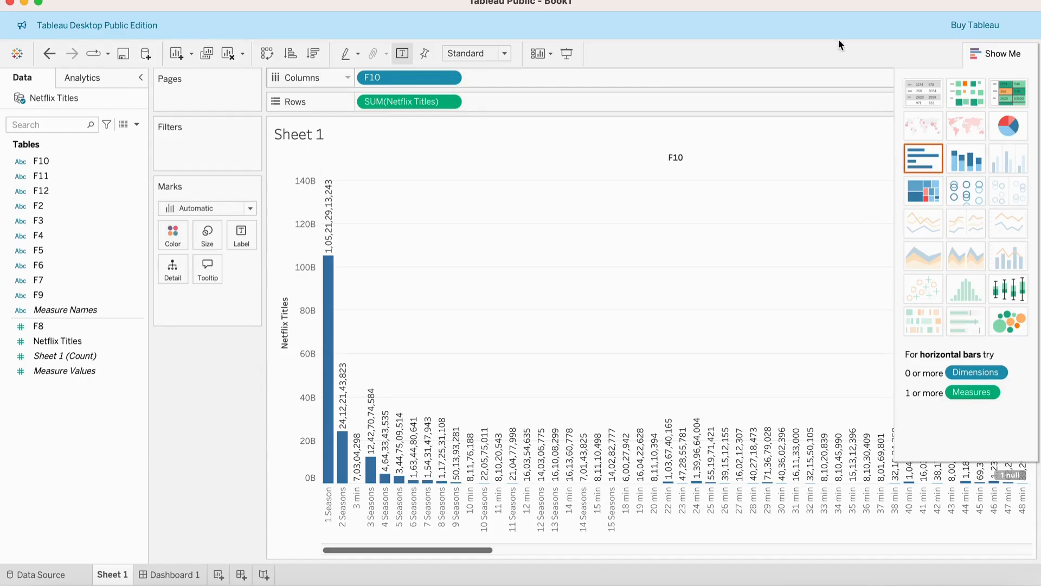
click(988, 52)
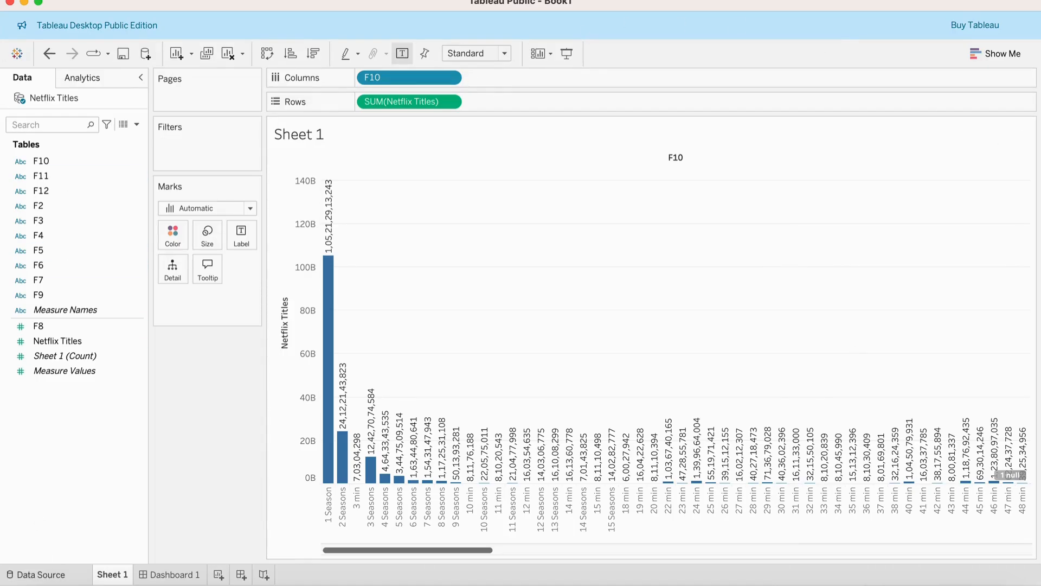
Switch to the data source page and back to the Sheet 1 worksheet.
click(39, 576)
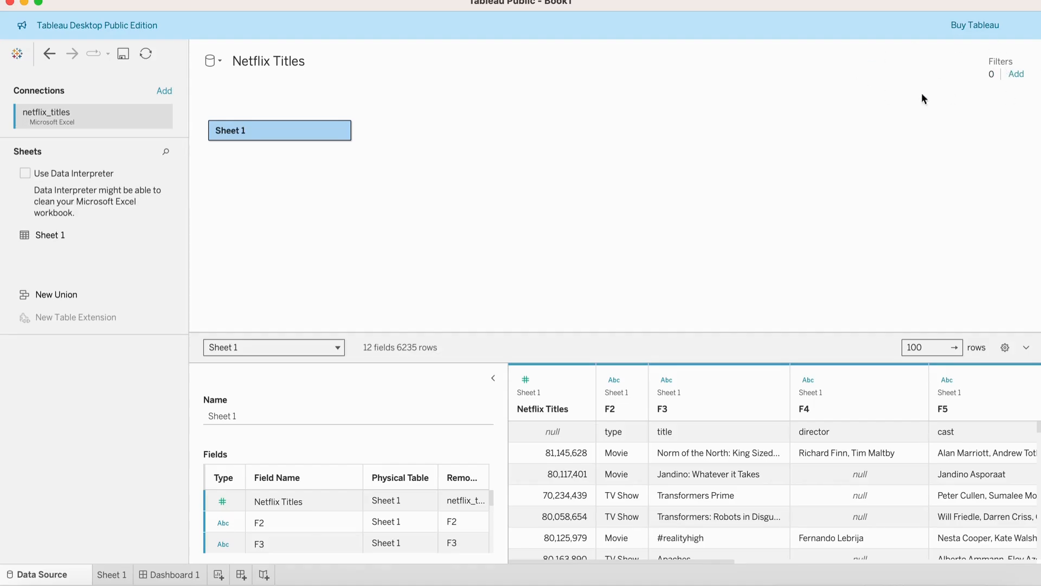
click(114, 582)
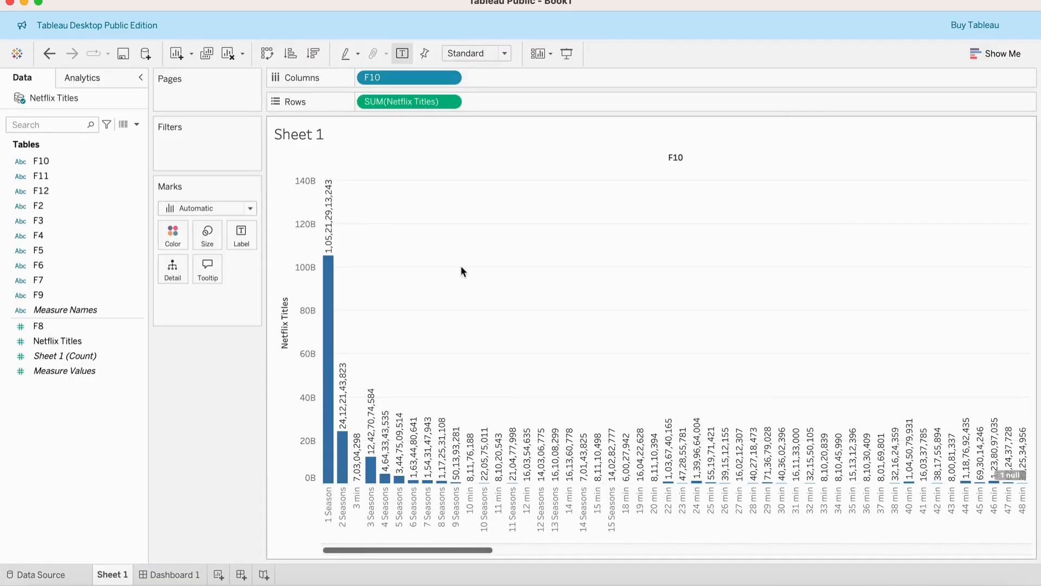
mouse_move(180, 575)
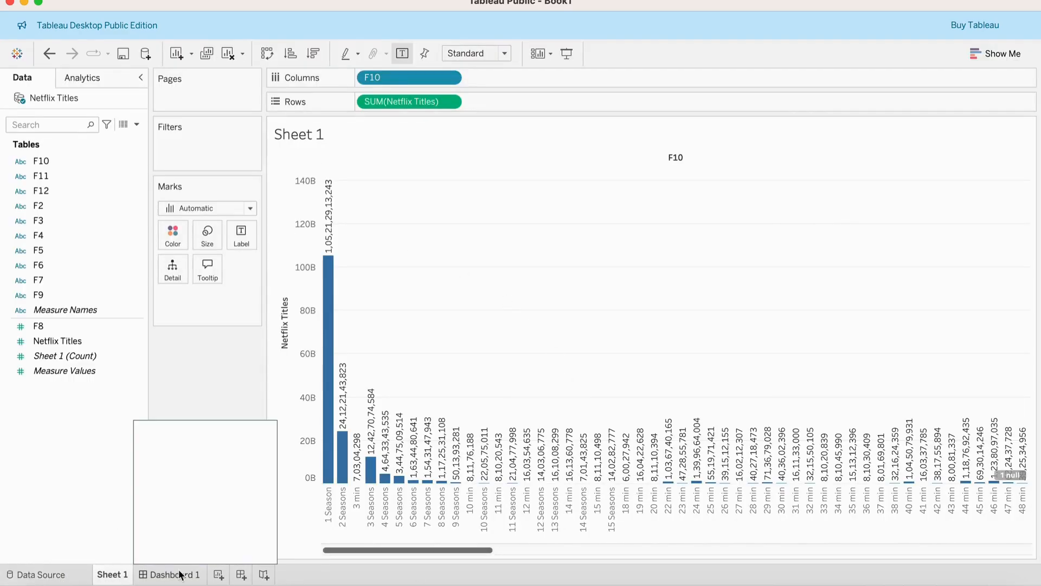